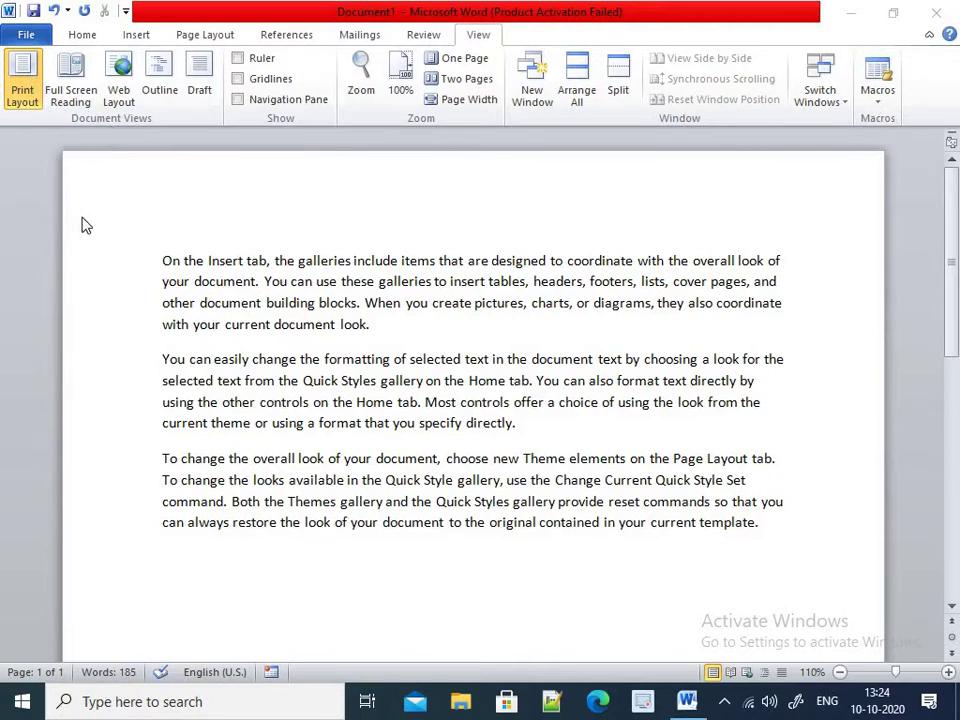
# - Drag-select the sample text from the start of paragraph one to the end of paragraph three
pyautogui.click(160, 263)
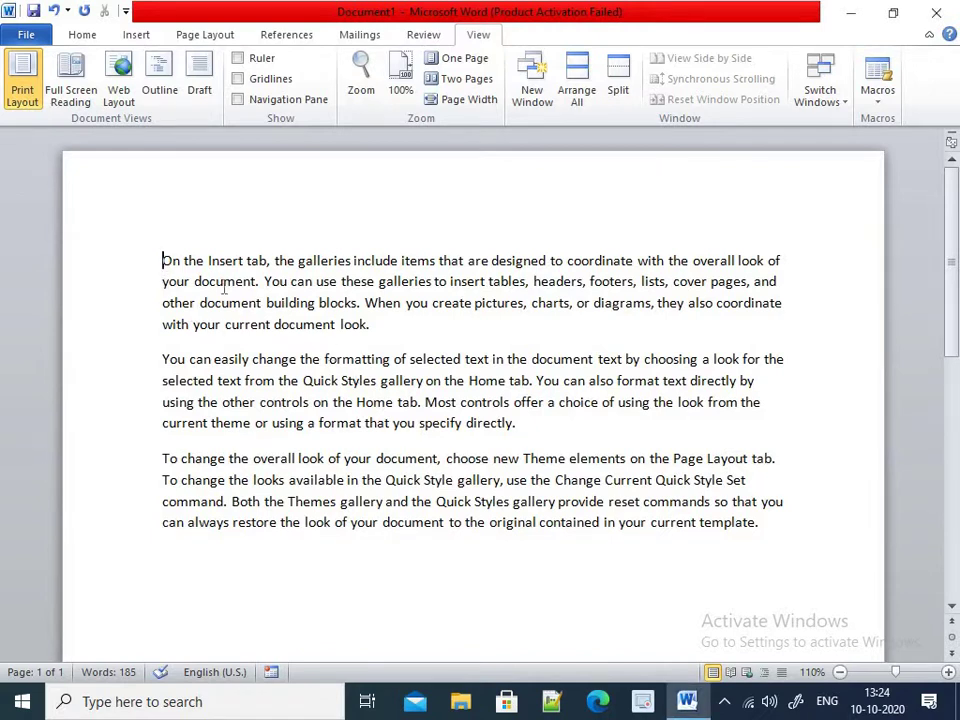
pyautogui.moveTo(155, 263); pyautogui.dragTo(831, 542)
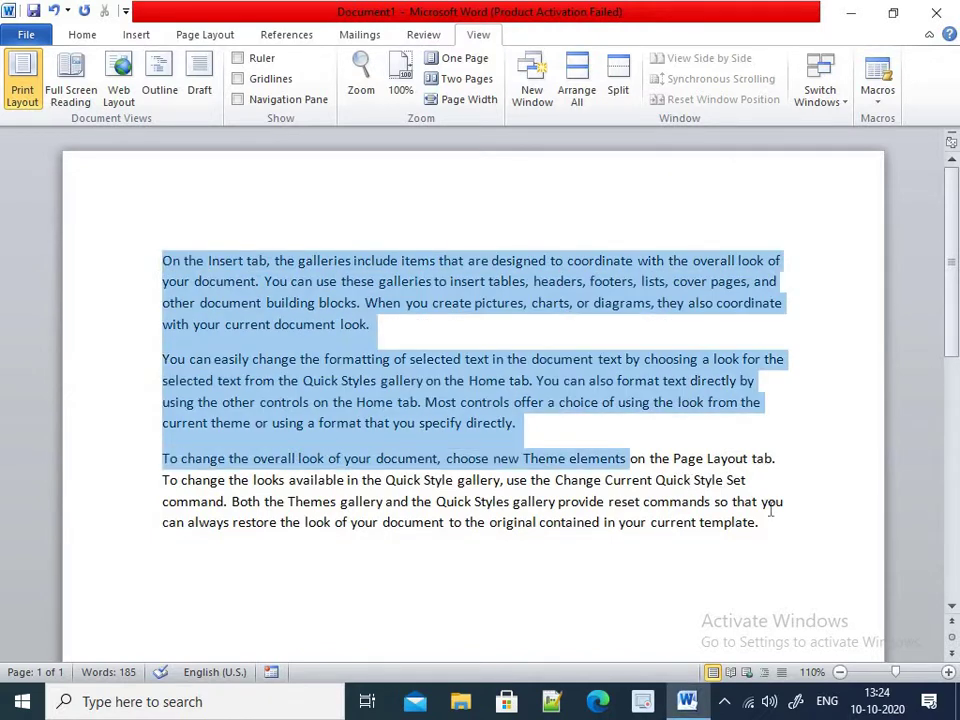
# - Cycle through Full Screen Reading, Web Layout, Outline and Draft views, then return to Print Layout
pyautogui.click(71, 85)
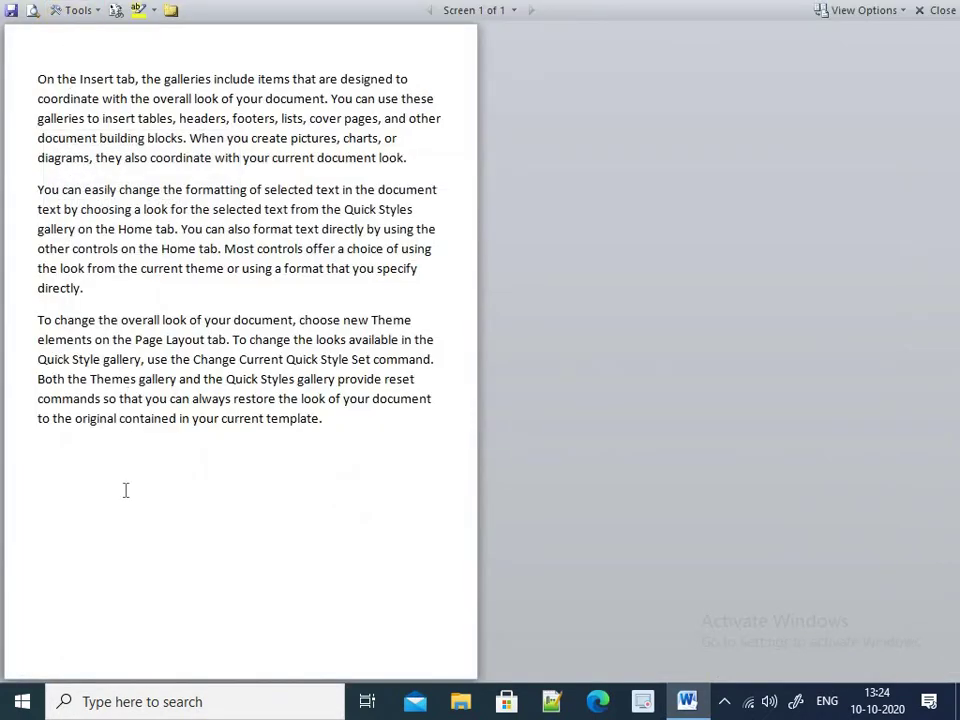
pyautogui.click(943, 10)
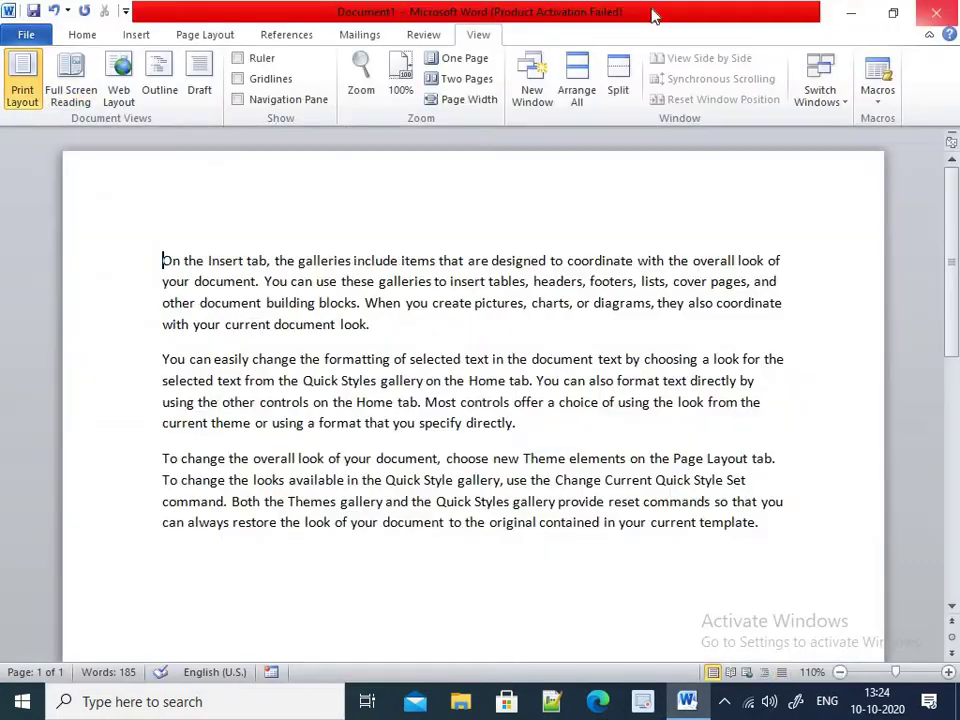
pyautogui.click(122, 95)
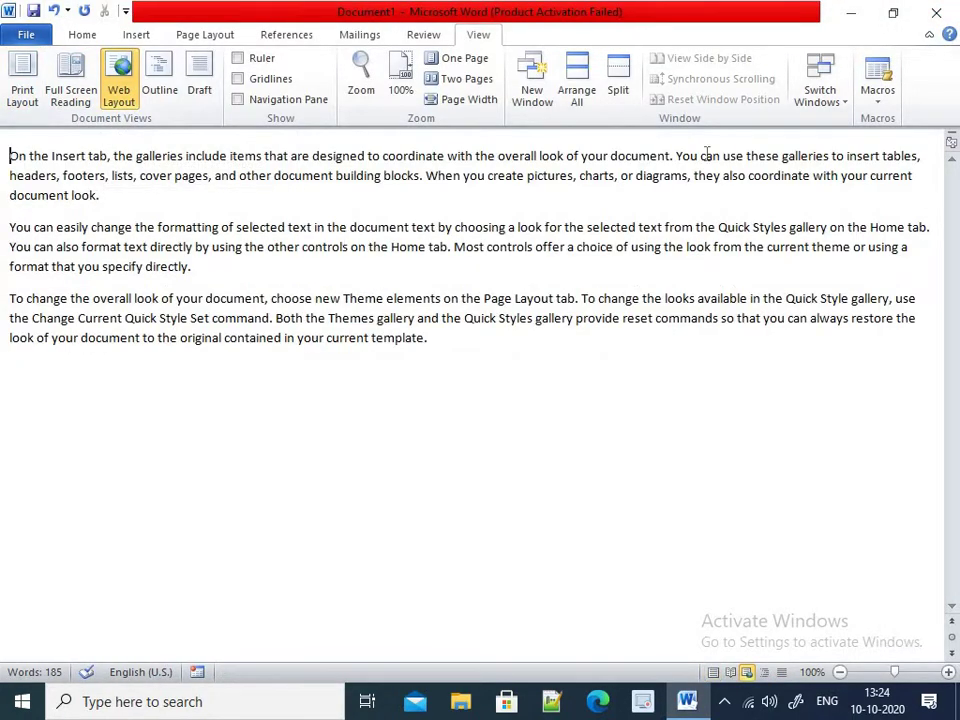
pyautogui.click(160, 80)
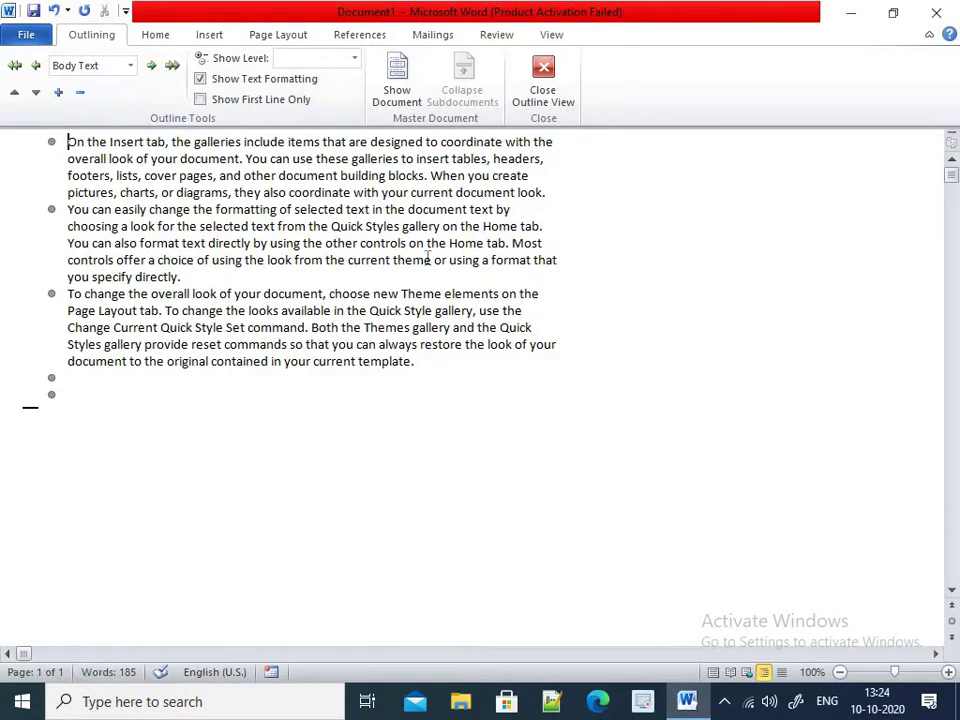
pyautogui.click(543, 80)
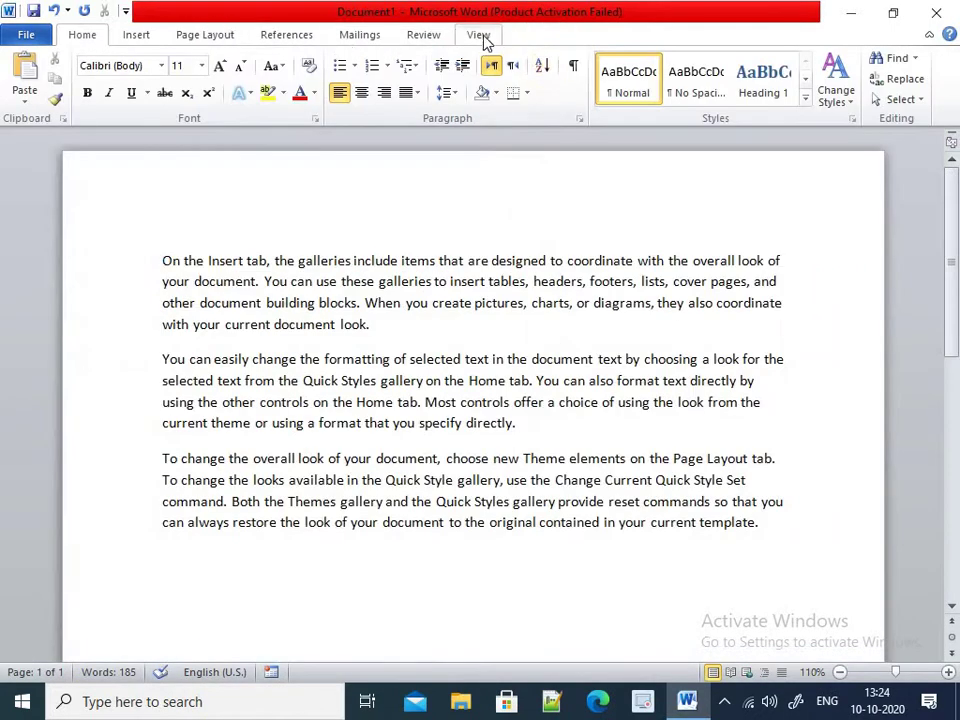
pyautogui.click(480, 36)
pyautogui.click(199, 88)
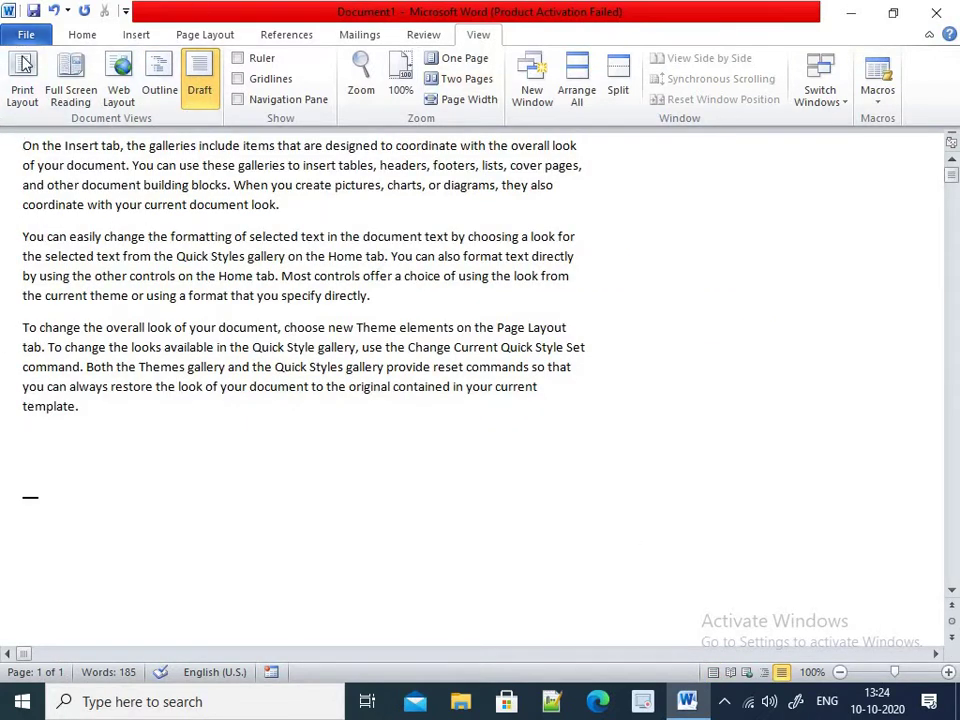
pyautogui.click(22, 85)
# - Repeat the Full Screen Reading, Web Layout and Outline views, ending in Draft view
pyautogui.click(71, 90)
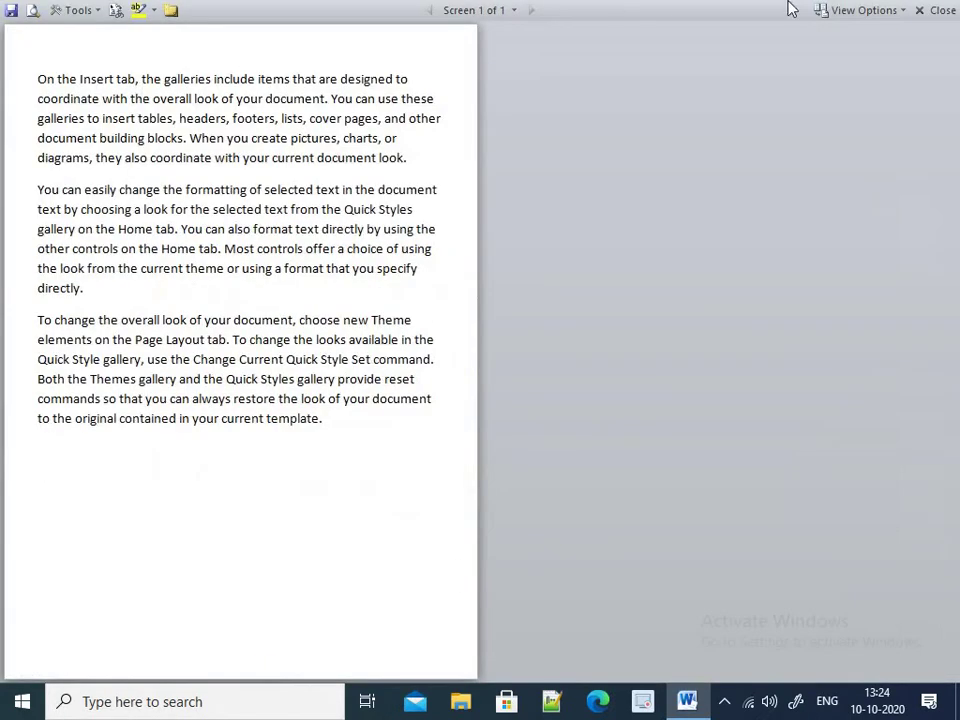
pyautogui.click(940, 10)
pyautogui.click(116, 80)
pyautogui.click(160, 85)
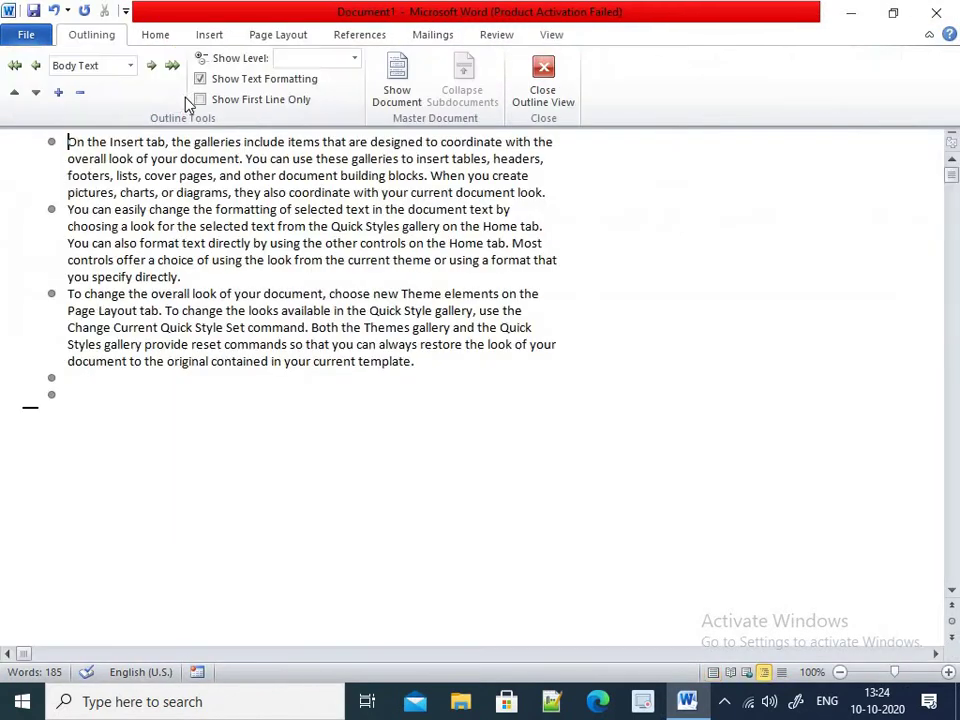
pyautogui.click(542, 80)
pyautogui.click(476, 34)
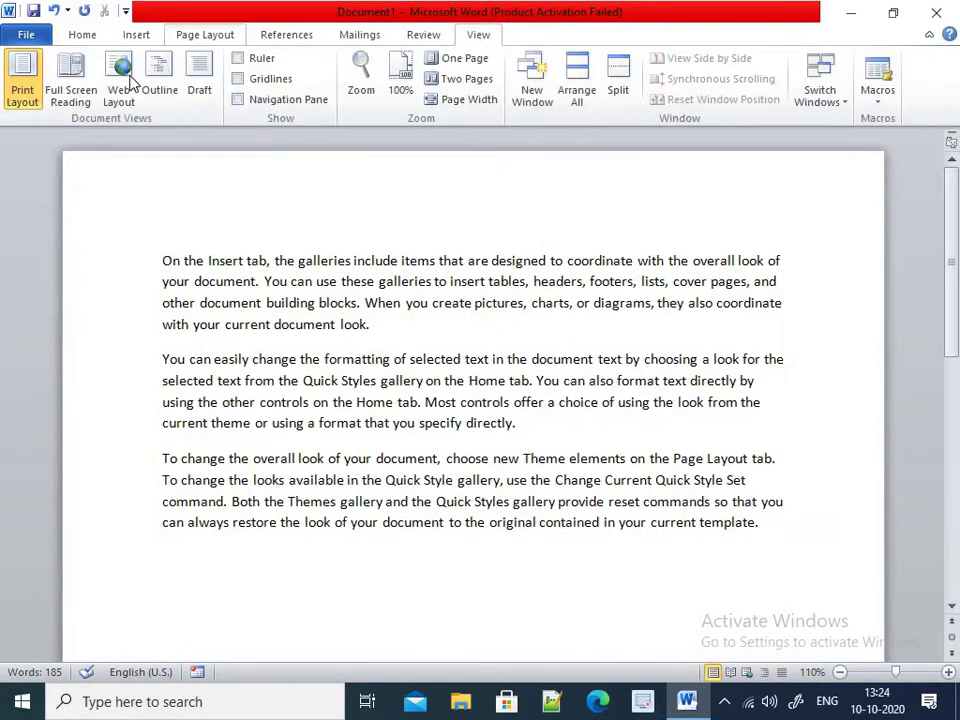
pyautogui.click(199, 88)
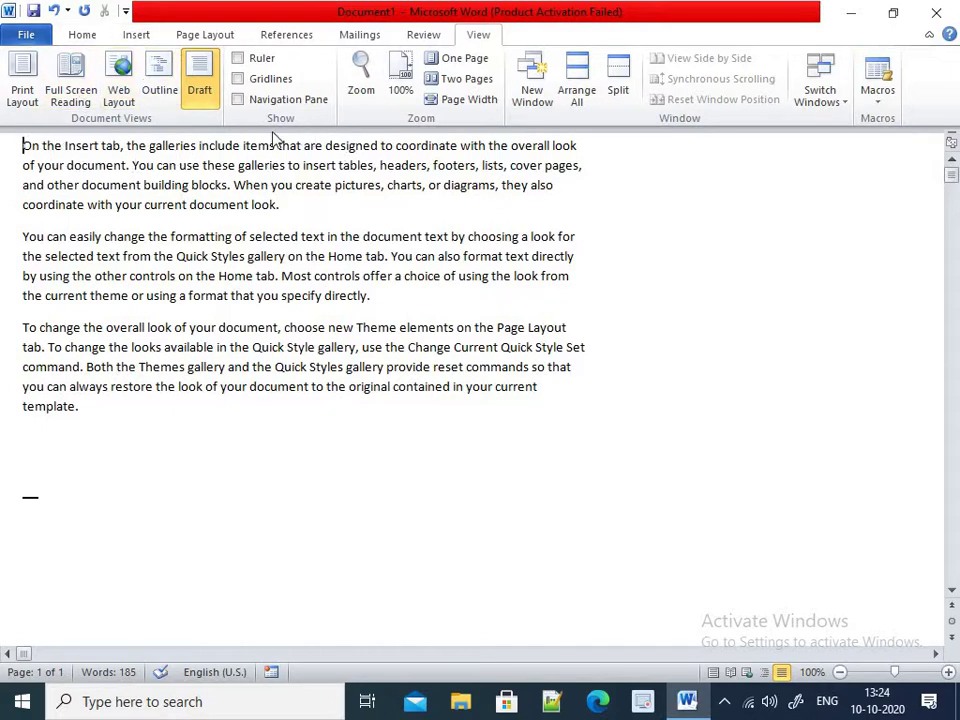
# - Return to Print Layout and toggle the Ruler and Gridlines on and back off
pyautogui.click(30, 108)
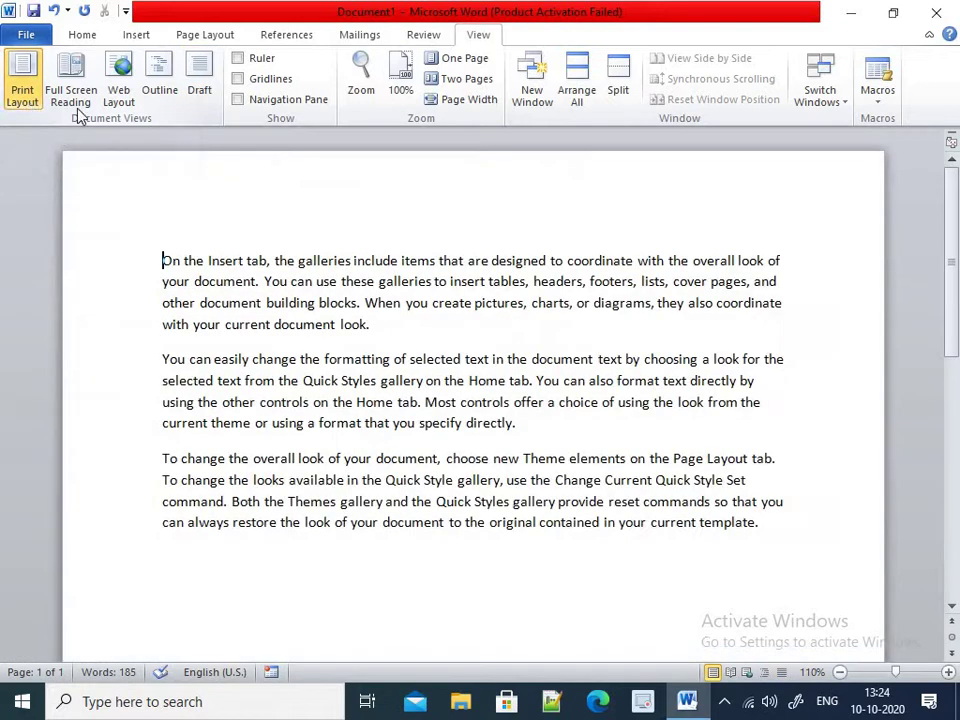
pyautogui.click(238, 58)
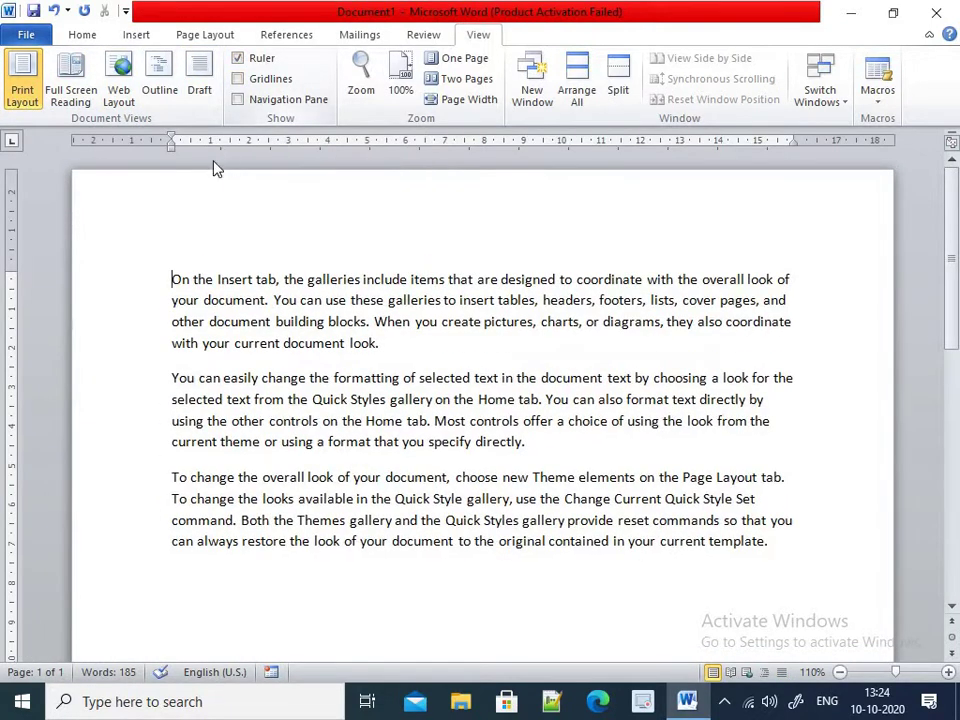
pyautogui.click(239, 60)
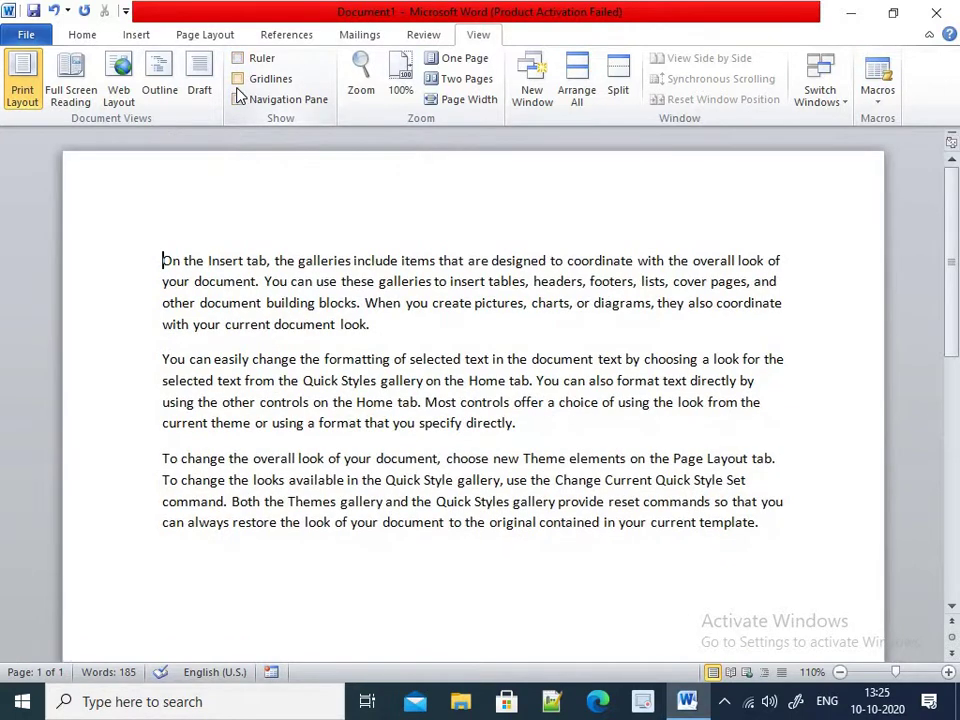
pyautogui.click(239, 80)
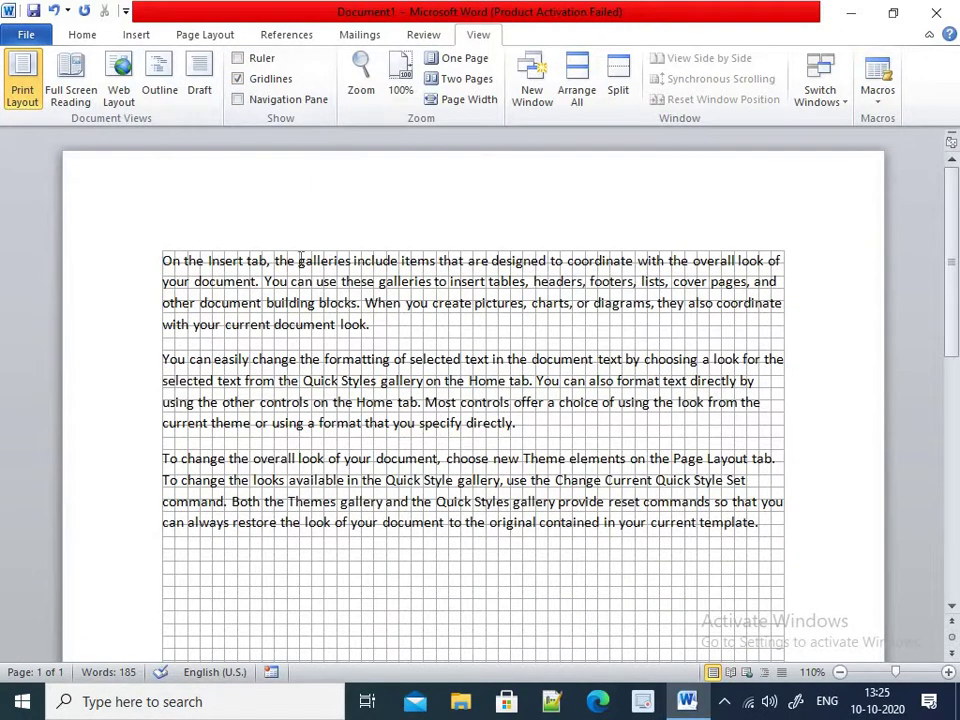
pyautogui.click(240, 80)
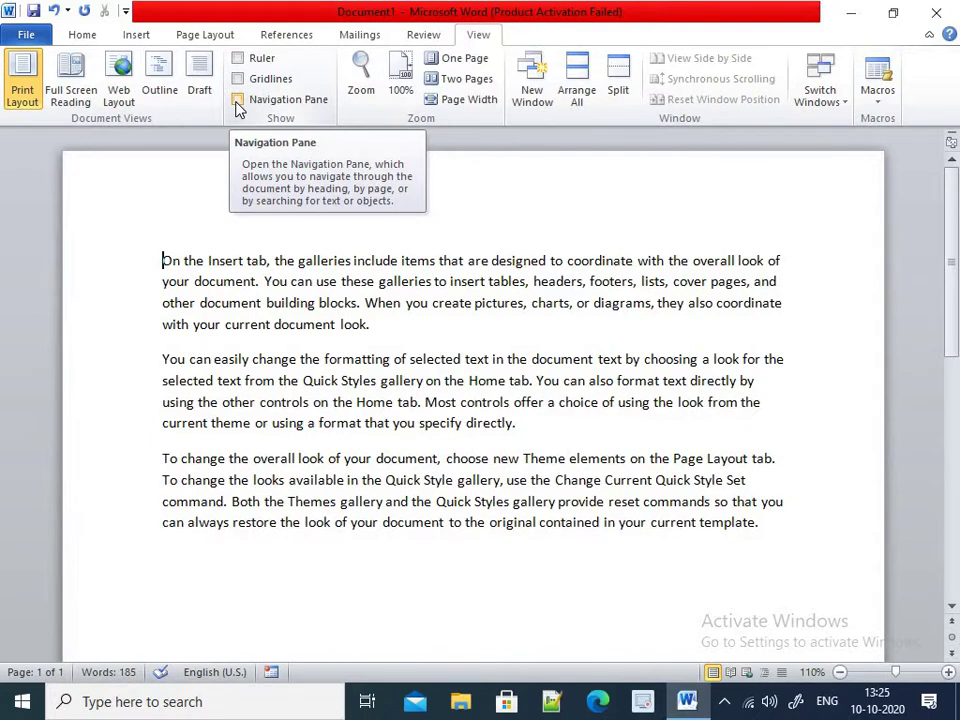
# - Show the Navigation Pane and briefly display its search options list
pyautogui.click(238, 100)
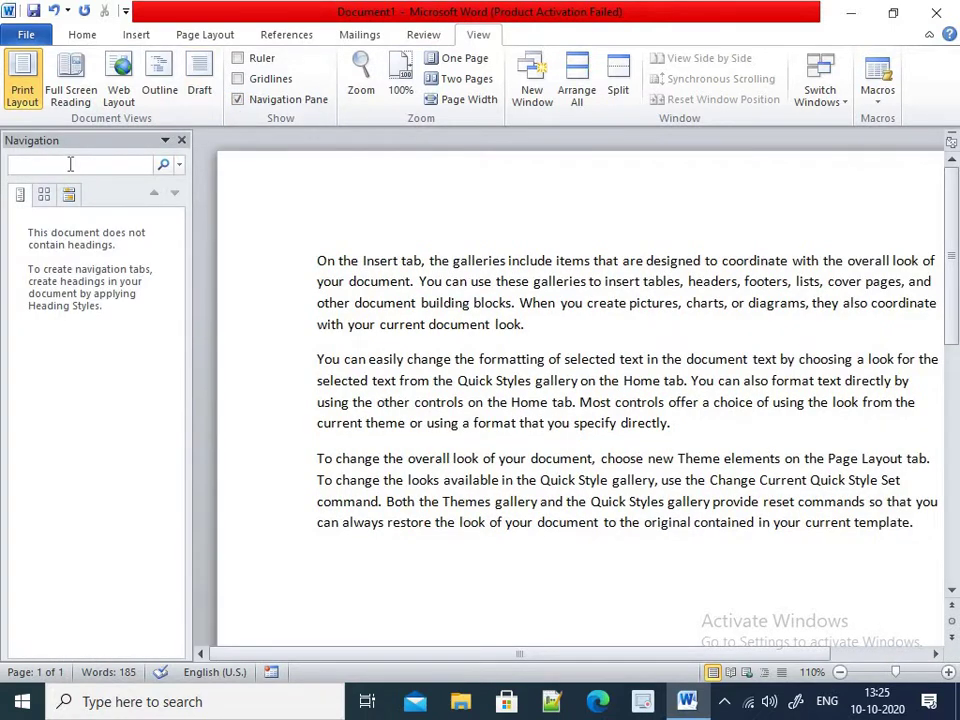
pyautogui.click(179, 165)
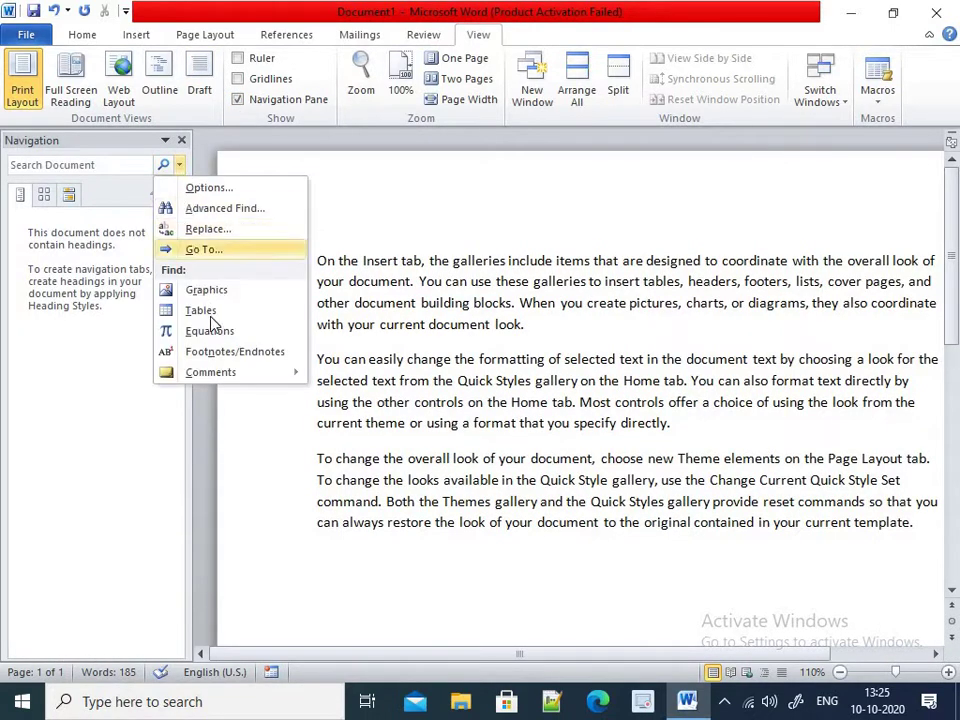
pyautogui.click(312, 421)
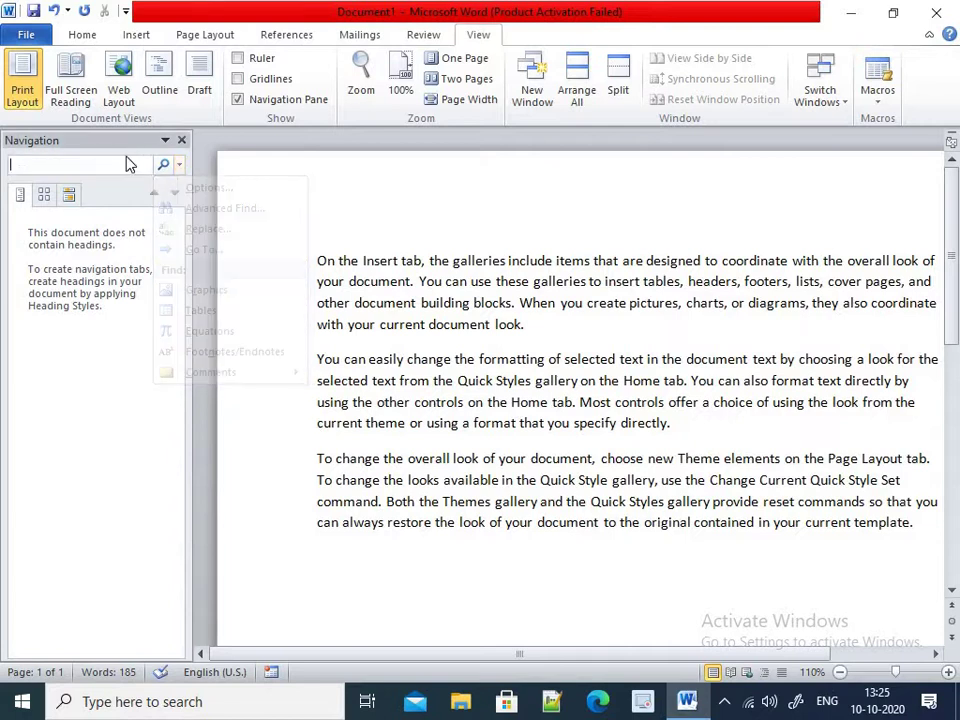
# - Close the Navigation Pane, zoom to 200% via the Zoom dialog, then reset to 100%
pyautogui.click(182, 141)
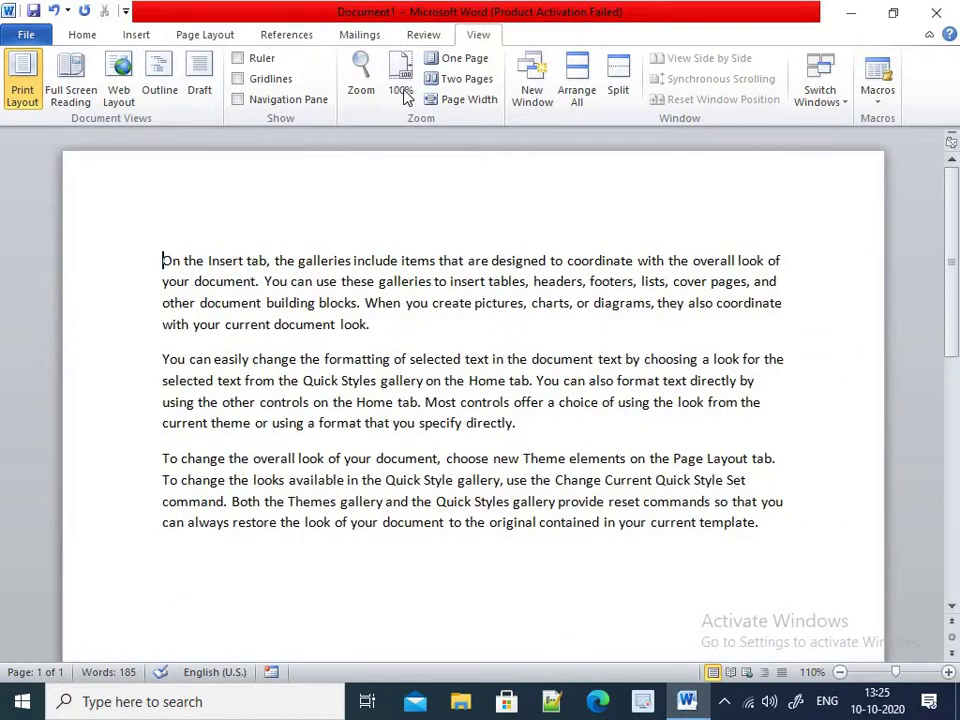
pyautogui.click(362, 85)
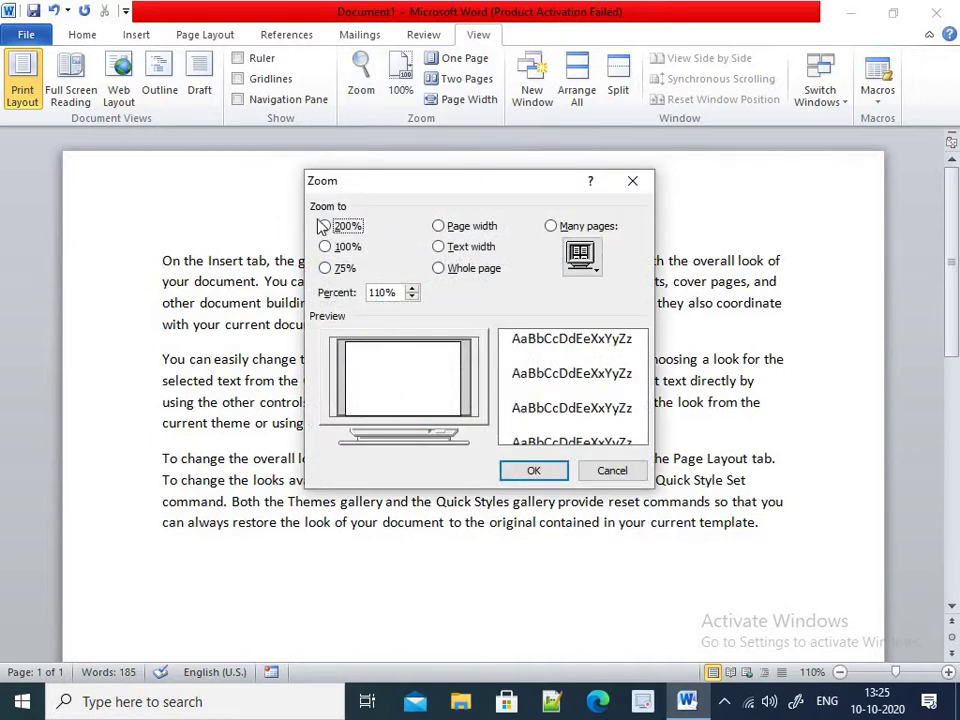
pyautogui.click(326, 226)
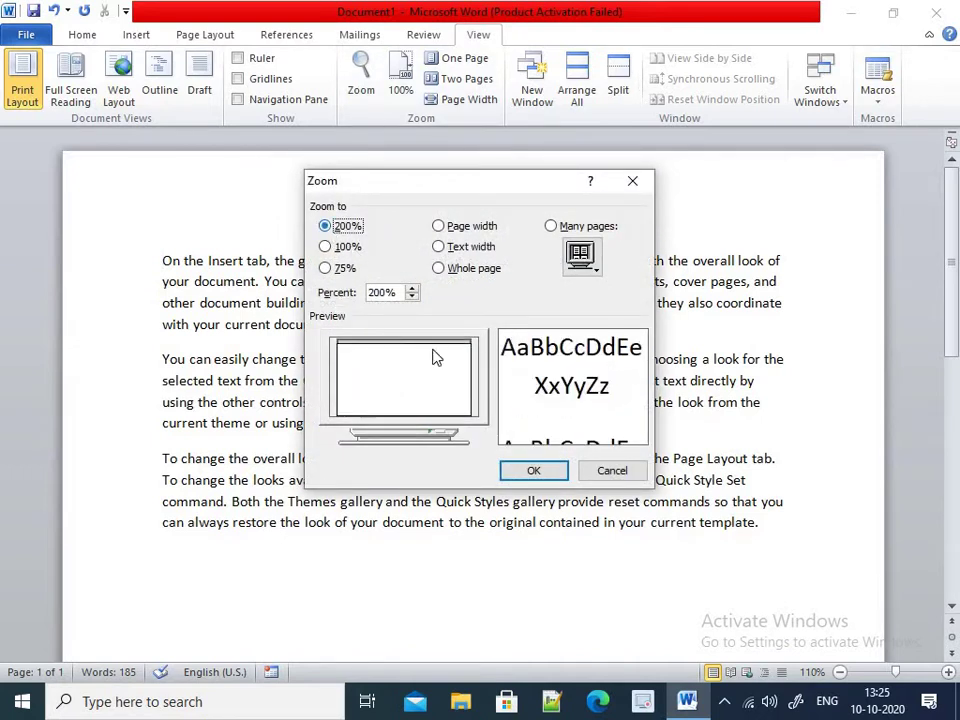
pyautogui.click(531, 470)
pyautogui.scroll(-2, 321, 393)
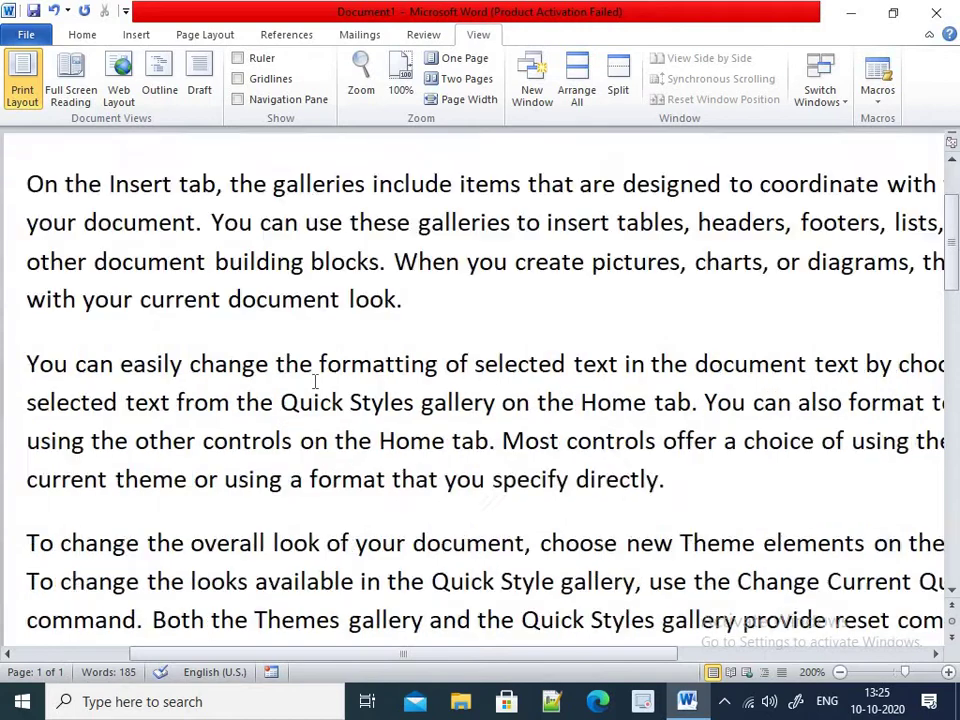
pyautogui.scroll(-3, 319, 370)
pyautogui.scroll(5, 315, 378)
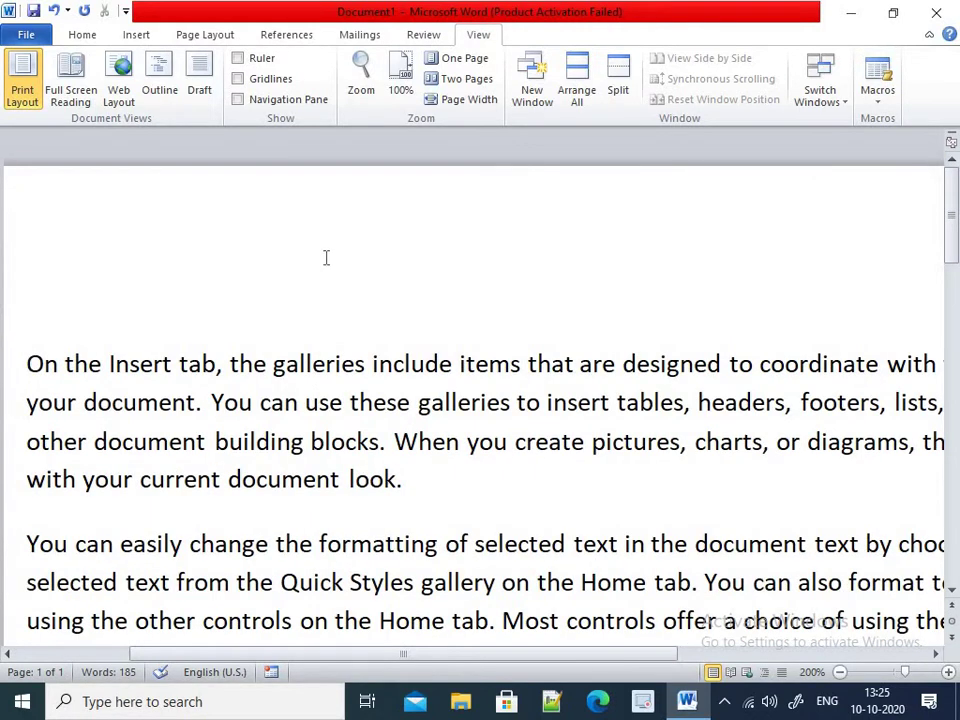
pyautogui.click(403, 92)
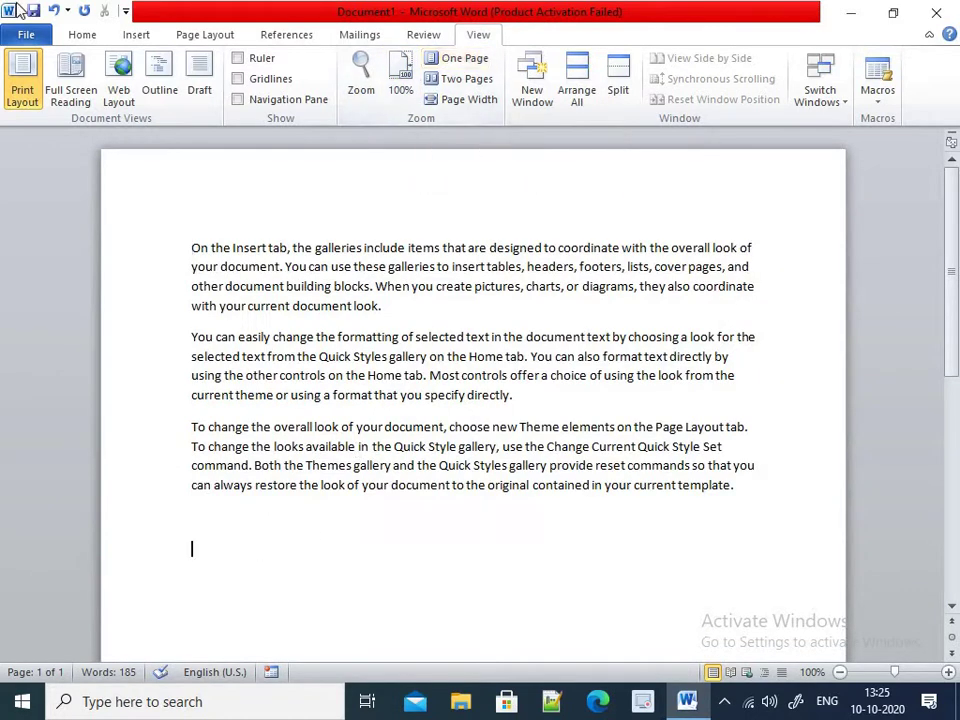
# - Insert a blank page, then view One Page, Two Pages and finally Page Width
pyautogui.click(136, 34)
pyautogui.click(40, 79)
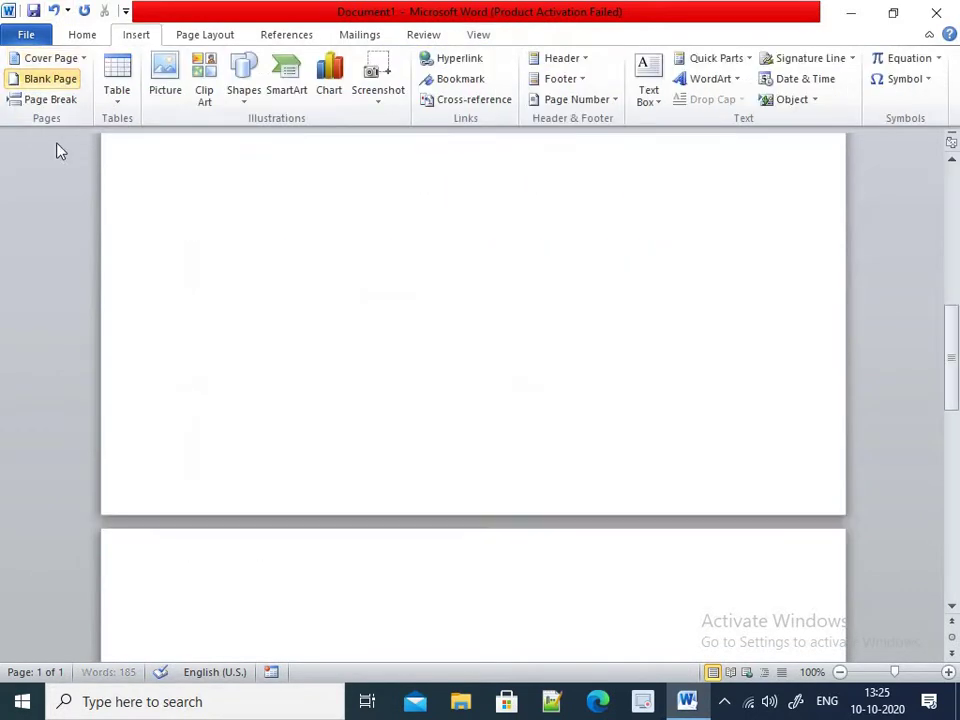
pyautogui.click(488, 36)
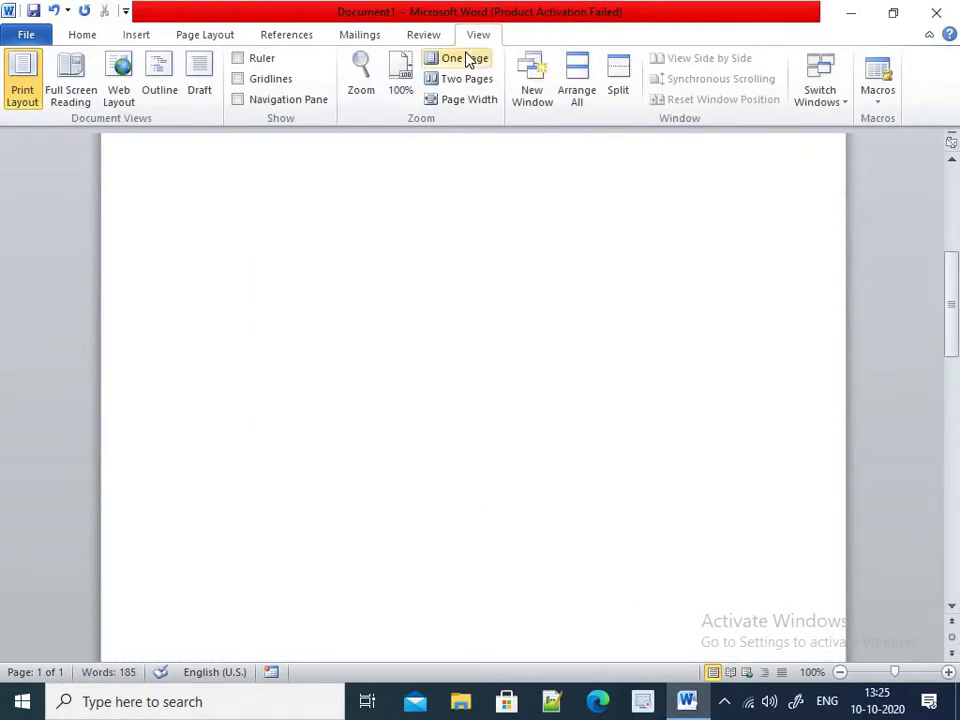
pyautogui.click(466, 59)
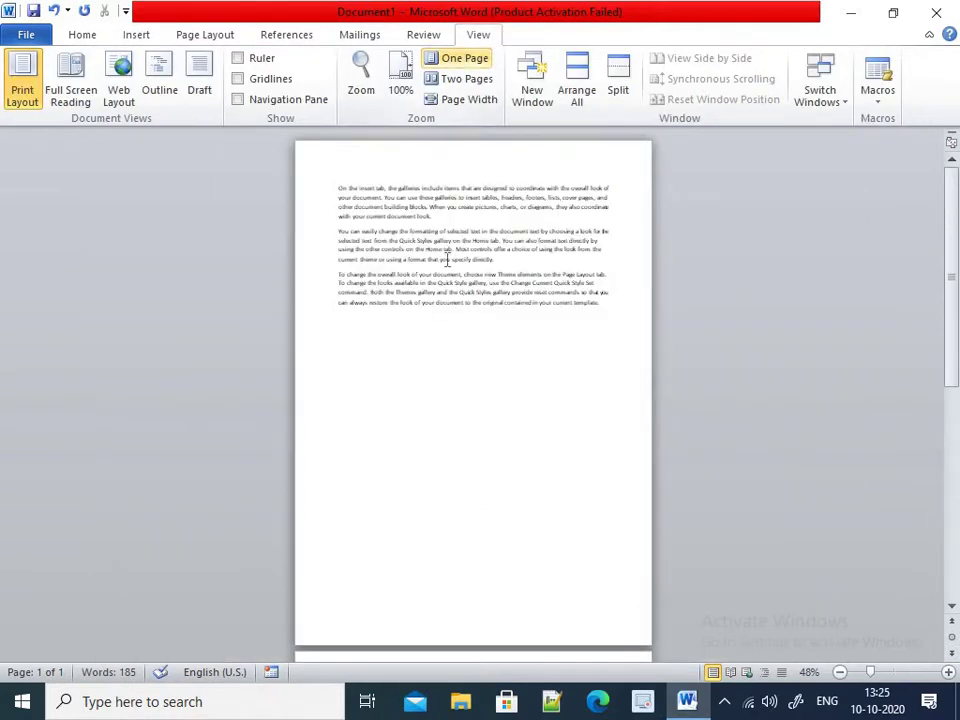
pyautogui.click(457, 80)
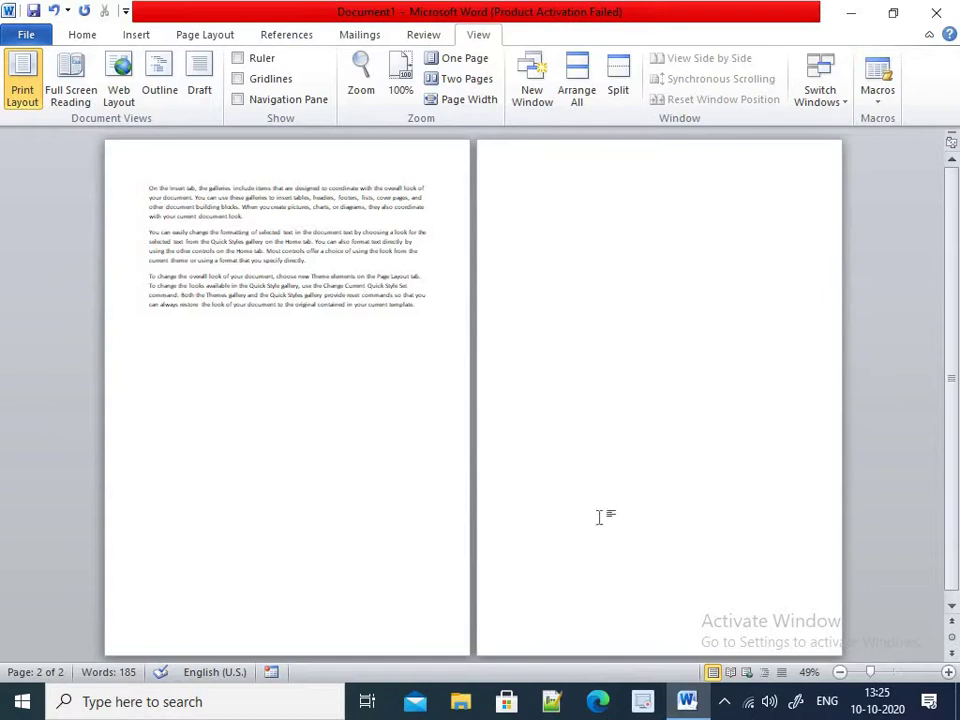
pyautogui.click(452, 100)
pyautogui.scroll(3, 325, 463)
pyautogui.scroll(3, 323, 463)
pyautogui.scroll(3, 323, 463)
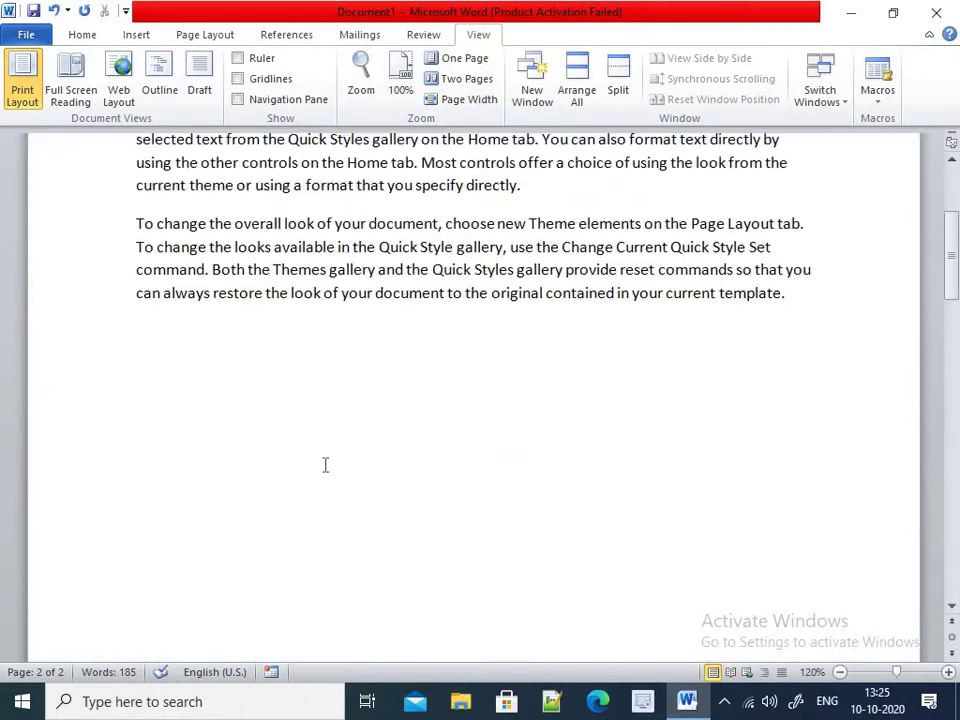
pyautogui.scroll(4, 324, 464)
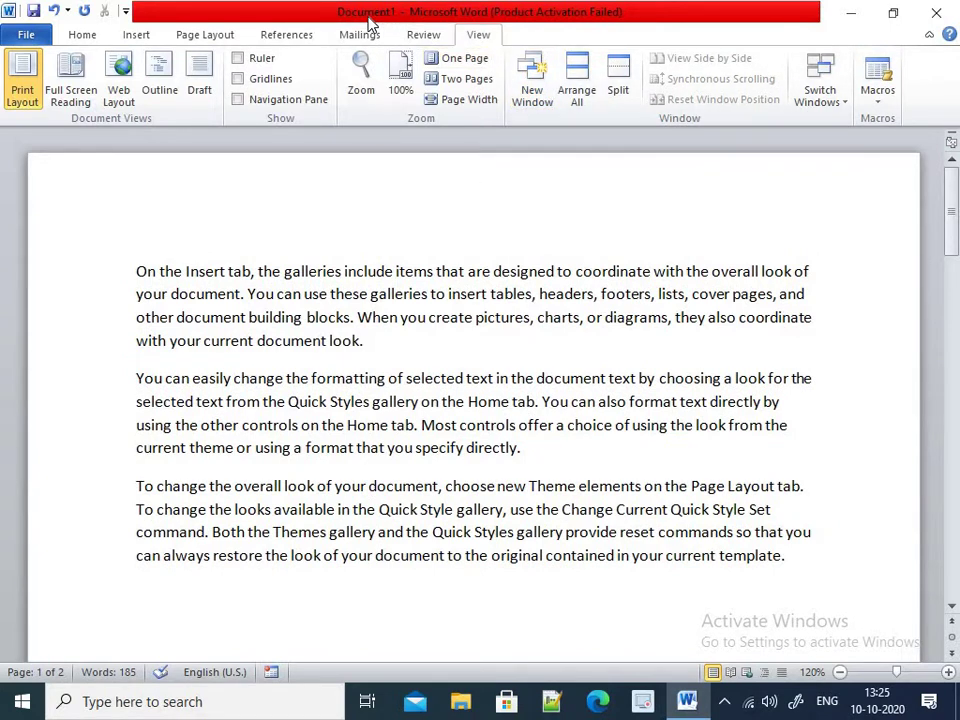
# - Create a new window of the document and maximize it
pyautogui.click(528, 108)
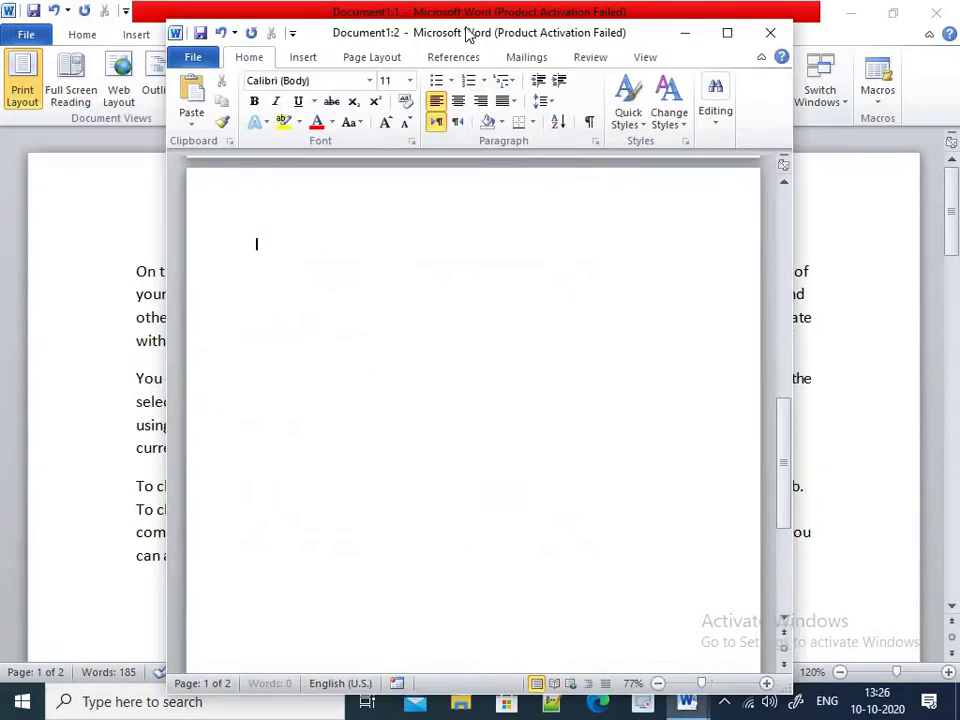
pyautogui.click(727, 33)
pyautogui.scroll(5, 447, 395)
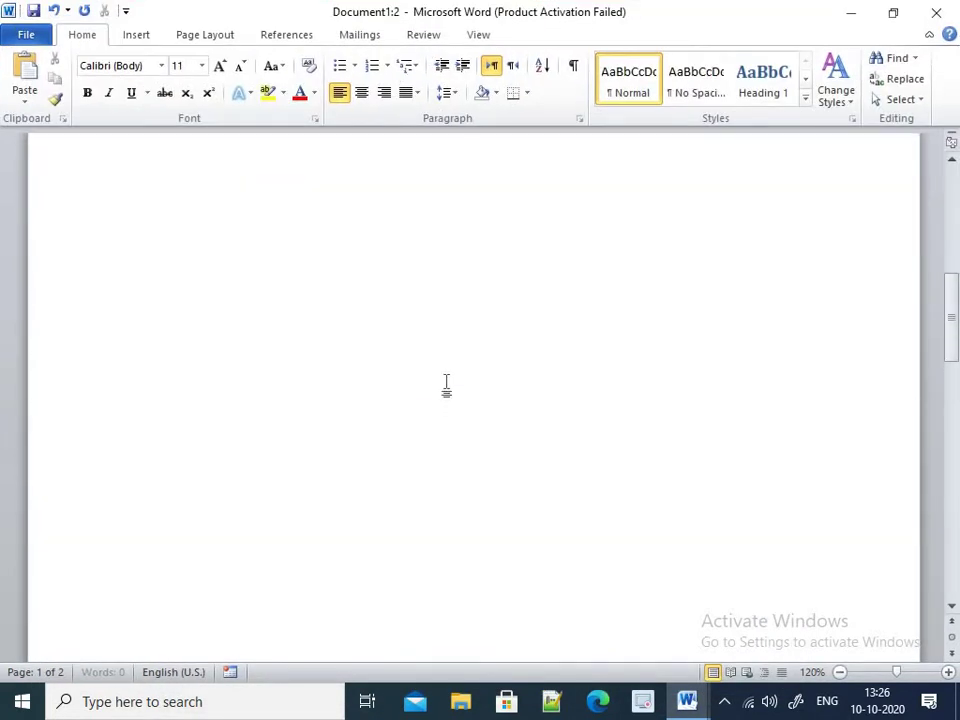
pyautogui.scroll(5, 447, 385)
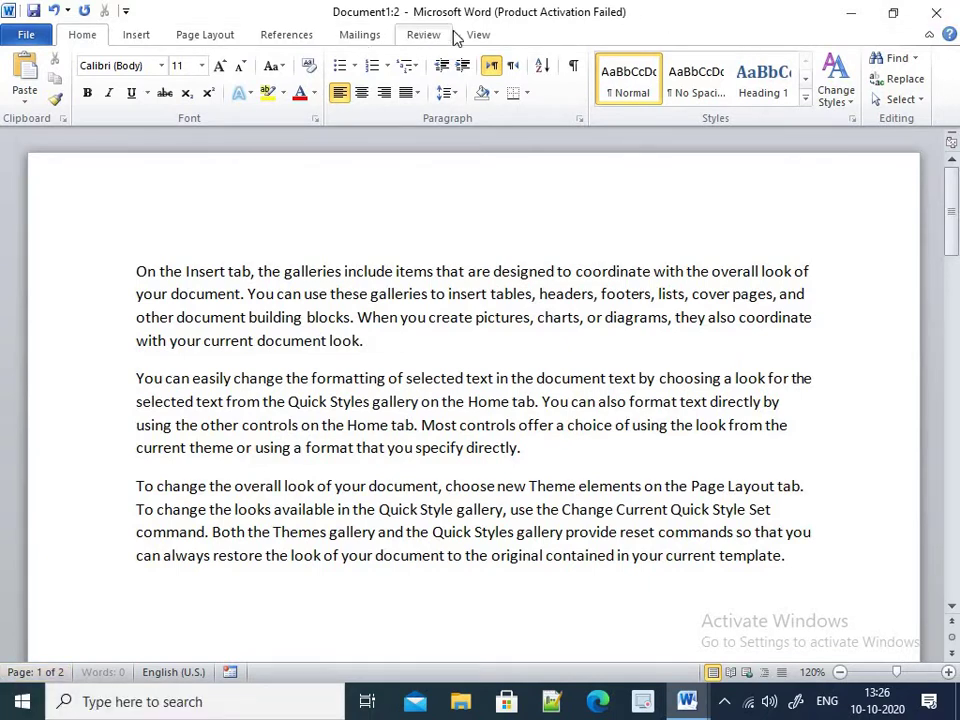
# - Tile both windows with Arrange All, then maximize Document1:2
pyautogui.click(484, 36)
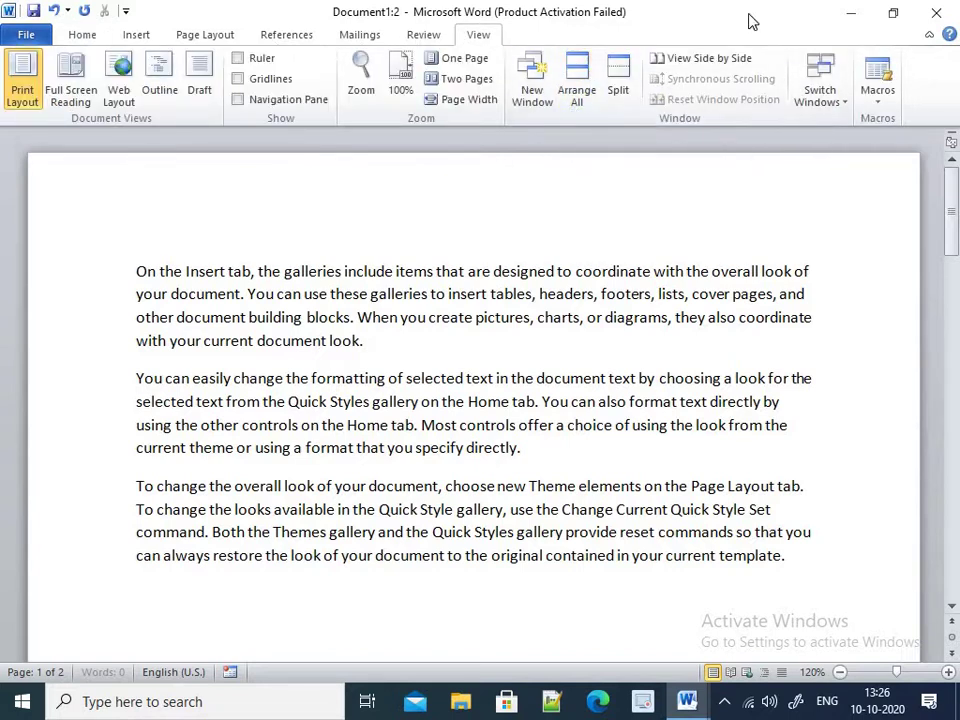
pyautogui.click(586, 104)
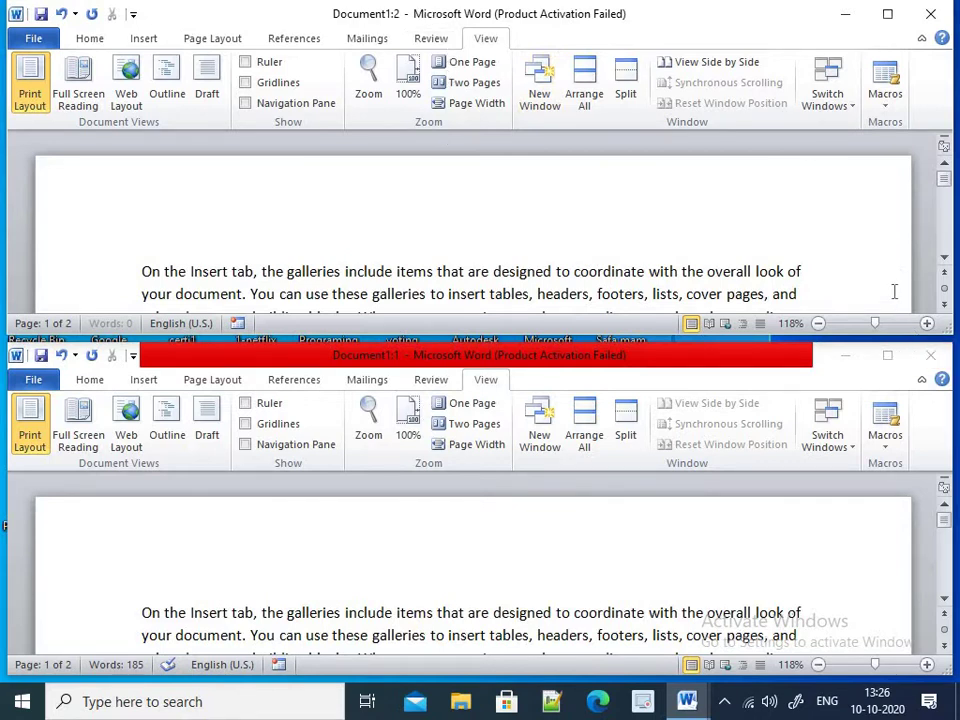
pyautogui.click(887, 14)
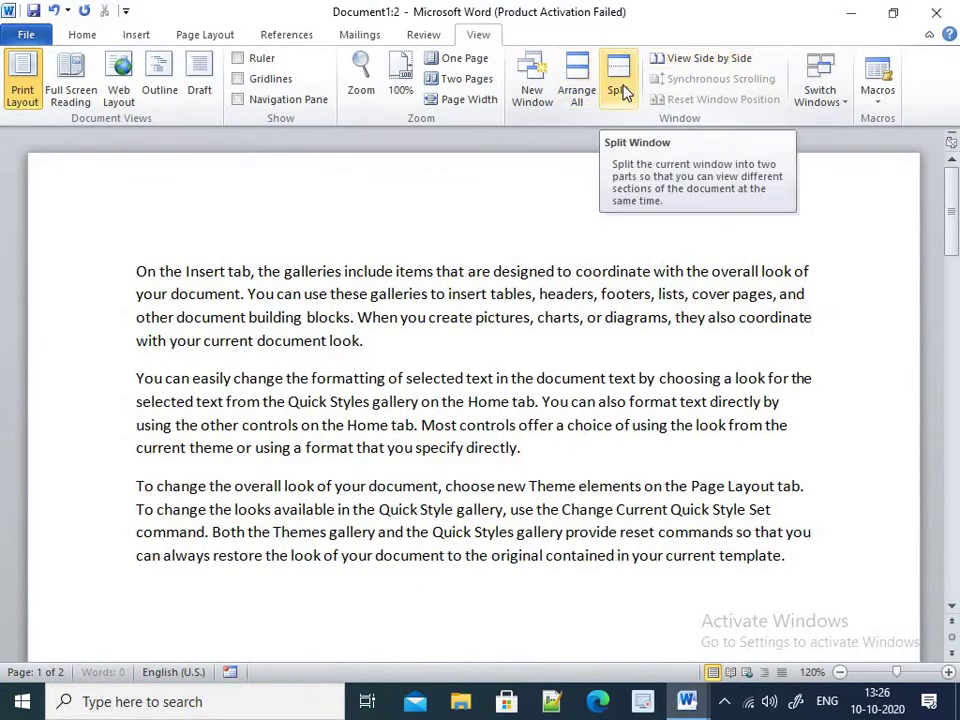
pyautogui.click(620, 88)
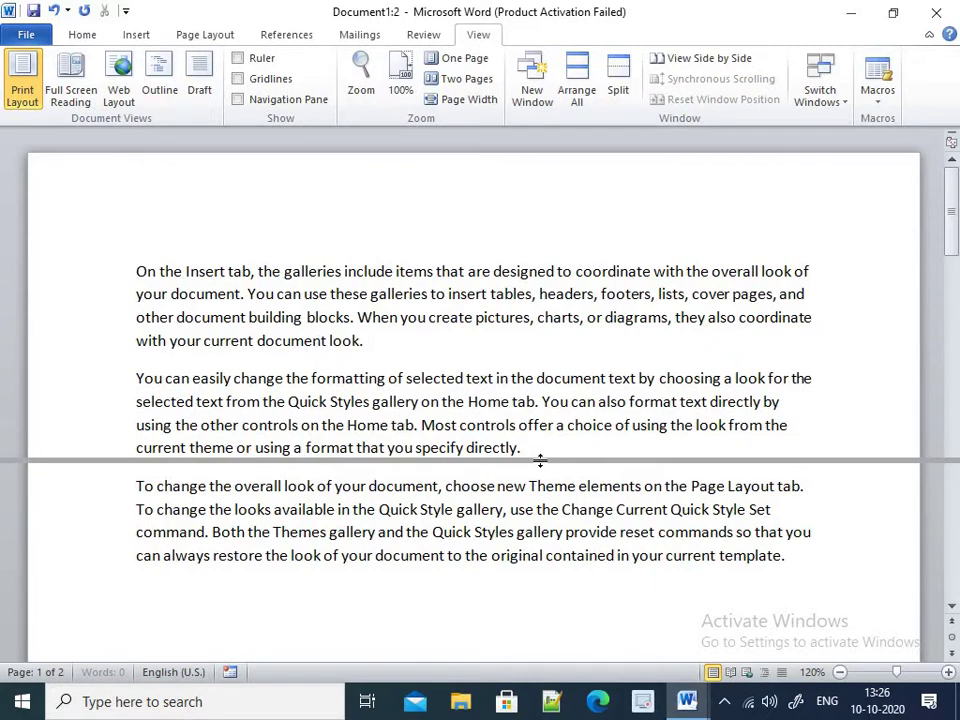
pyautogui.click(540, 460)
pyautogui.scroll(-3, 519, 362)
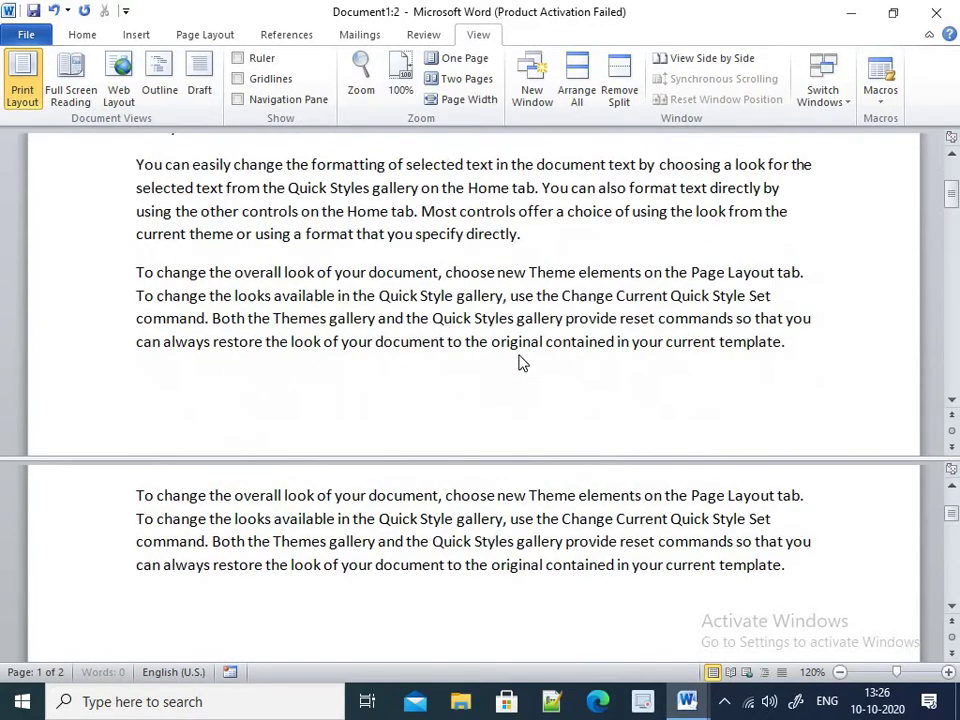
pyautogui.scroll(3, 519, 362)
pyautogui.scroll(1, 522, 494)
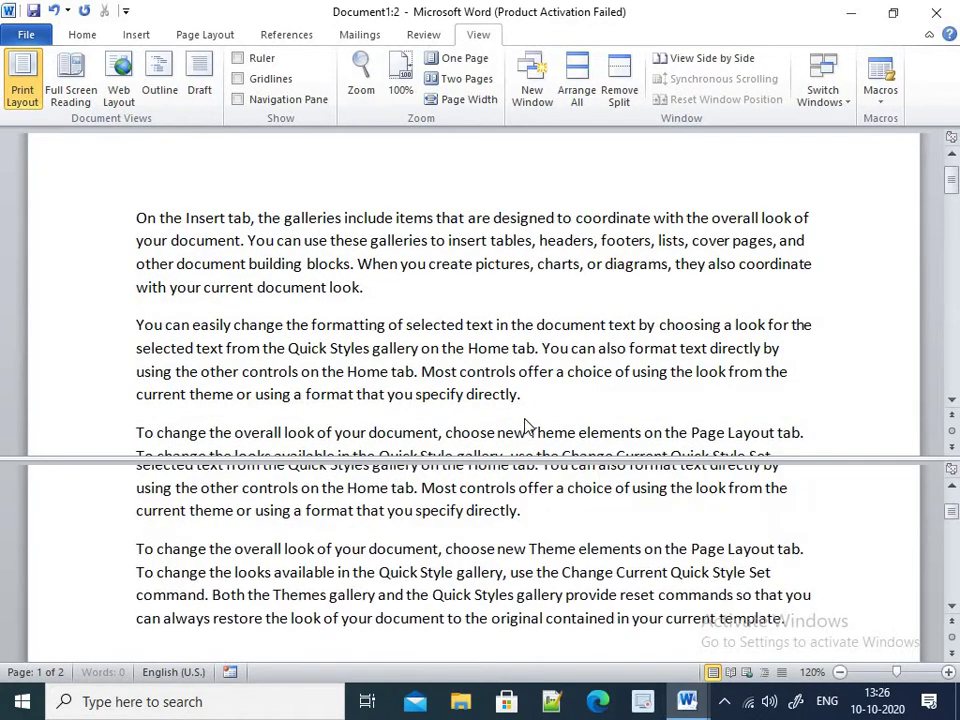
pyautogui.scroll(-2, 528, 424)
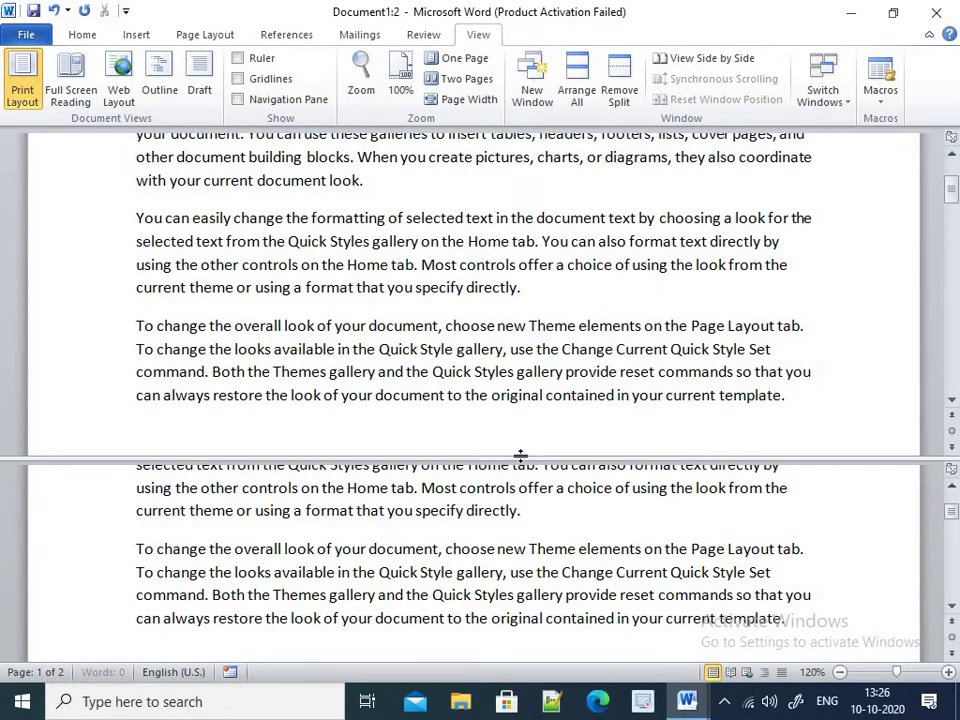
pyautogui.scroll(-1, 525, 439)
pyautogui.scroll(1, 525, 439)
pyautogui.scroll(-1, 495, 538)
pyautogui.scroll(1, 495, 530)
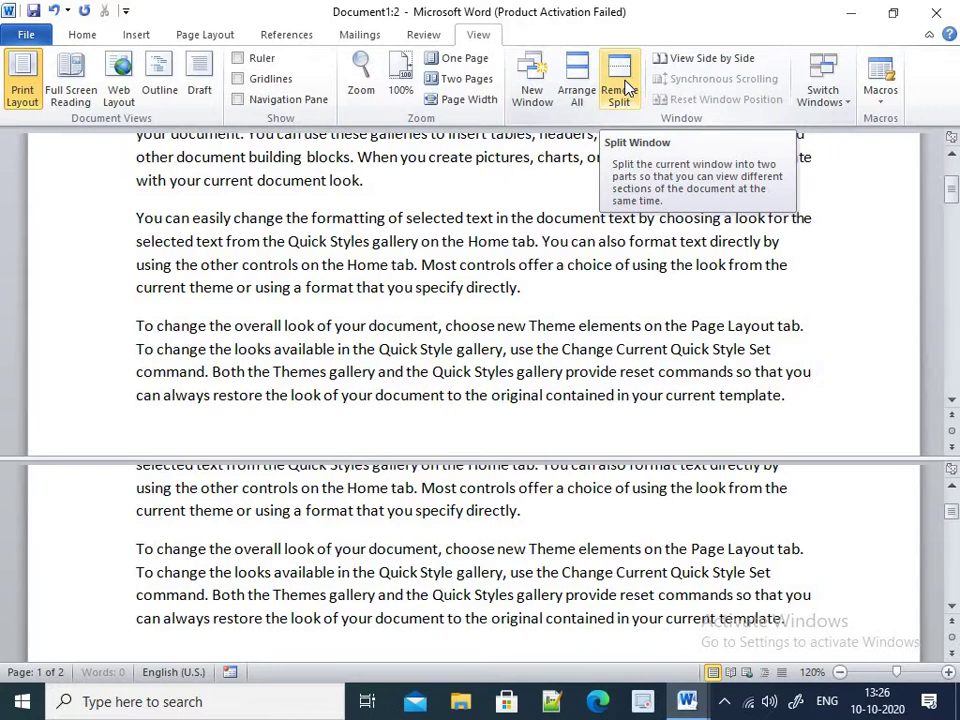
pyautogui.click(627, 88)
pyautogui.scroll(3, 609, 297)
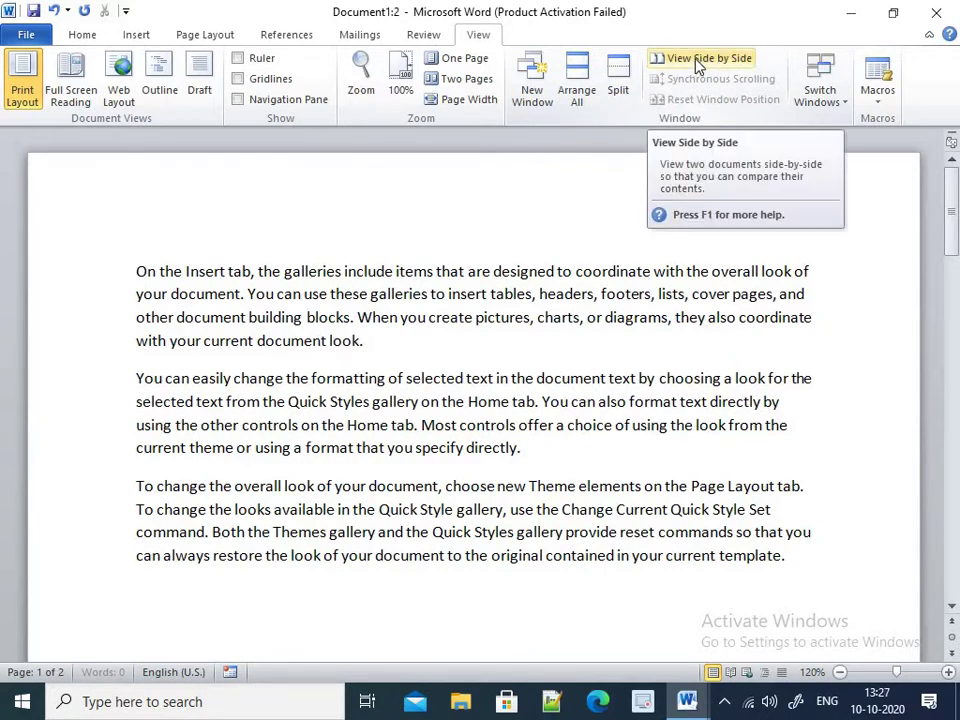
# - Turn on View Side by Side and scroll both windows in sync
pyautogui.click(698, 60)
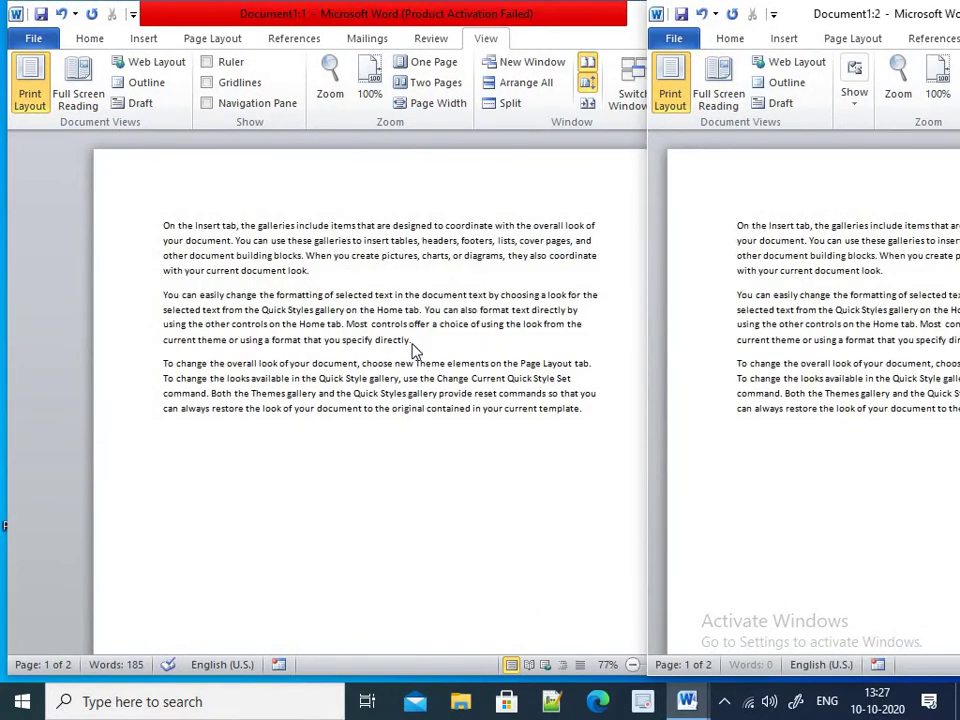
pyautogui.scroll(-4, 521, 418)
pyautogui.scroll(1, 521, 418)
pyautogui.scroll(2, 521, 418)
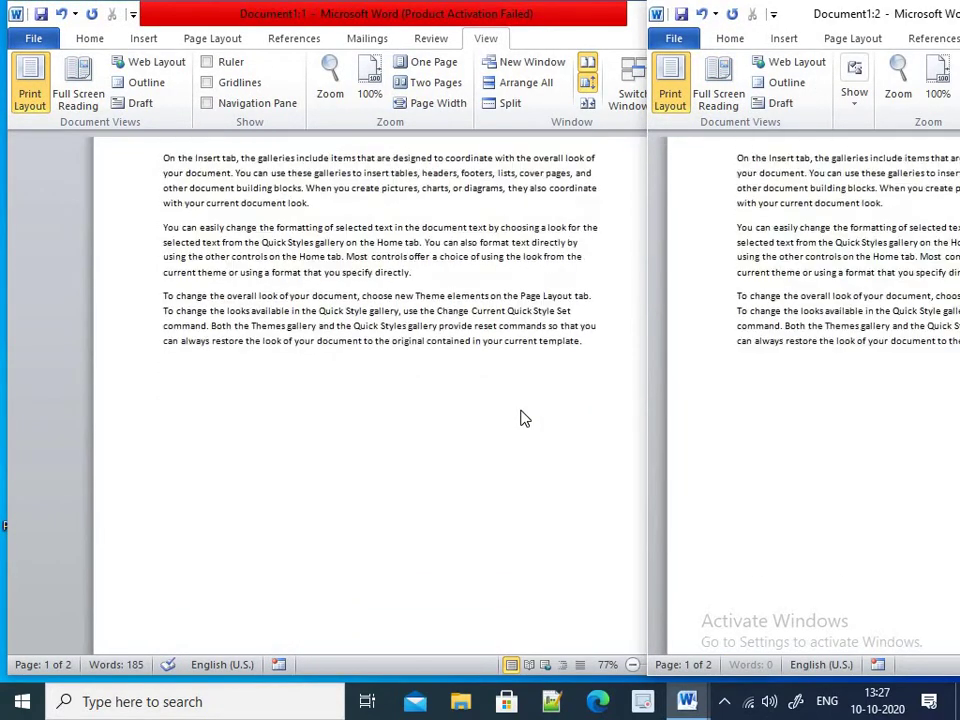
pyautogui.scroll(-1, 521, 418)
pyautogui.scroll(2, 521, 418)
pyautogui.scroll(-4, 521, 418)
pyautogui.scroll(3, 521, 418)
pyautogui.scroll(1, 521, 418)
# - Type a test line 'rtgedrrtyrtyhtfutyujtyjyiyu' below the last paragraph on page 2
pyautogui.doubleClick(326, 490)
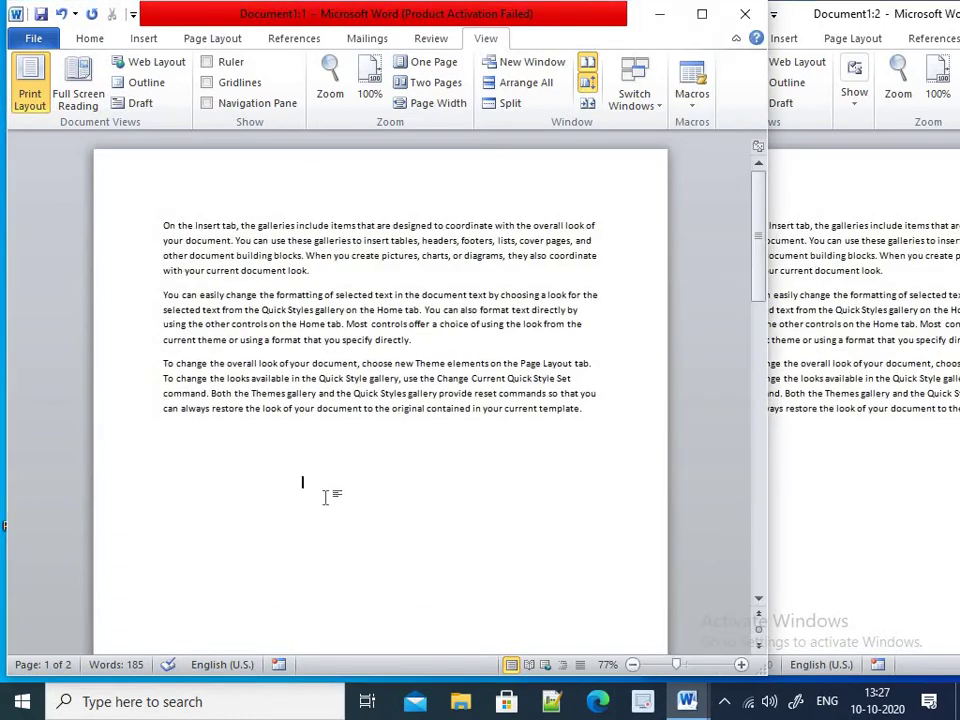
pyautogui.write('rtgedrrtyrtyhtfutyujty')
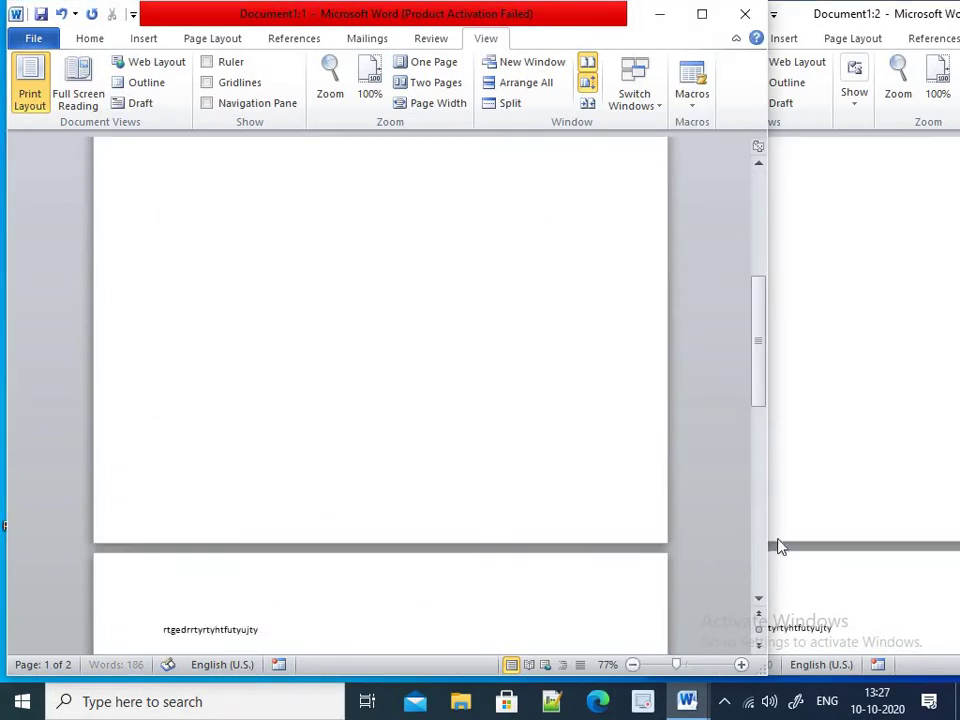
pyautogui.write('jyiyuiyuiukyu')
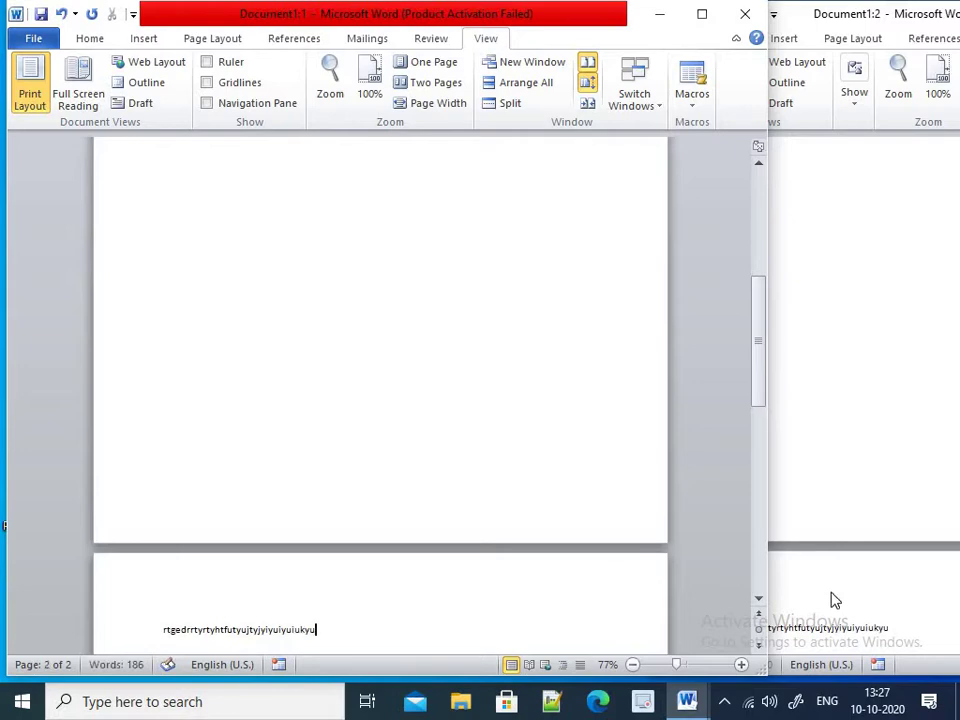
pyautogui.scroll(5, 831, 602)
pyautogui.scroll(1, 825, 570)
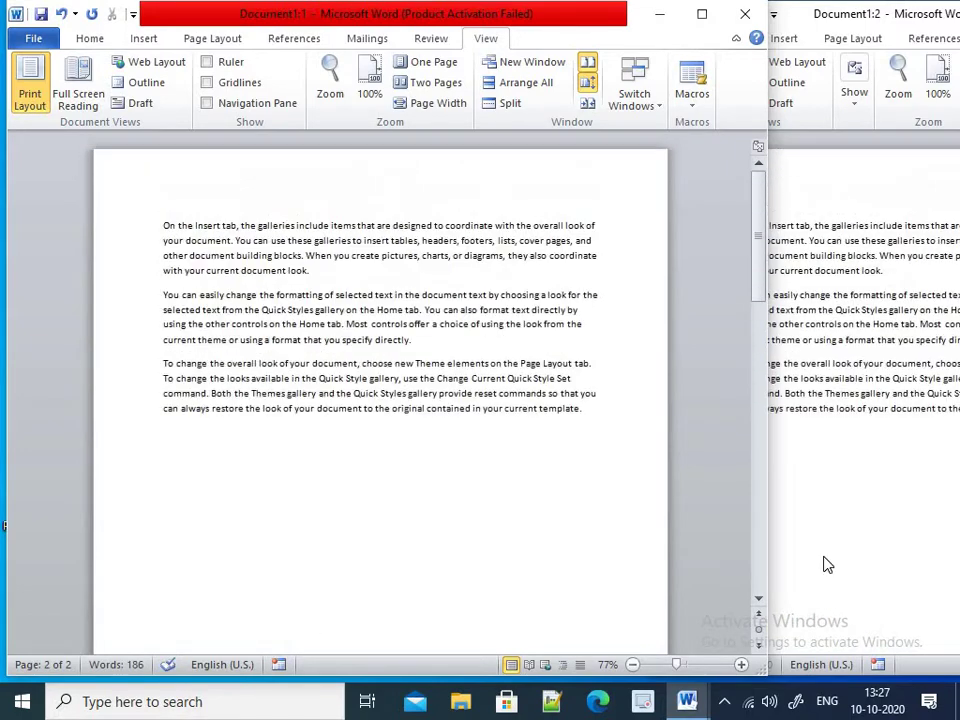
# - Maximize Document1:1, reset the windows to equal halves, then maximize Document1:1 again
pyautogui.click(702, 14)
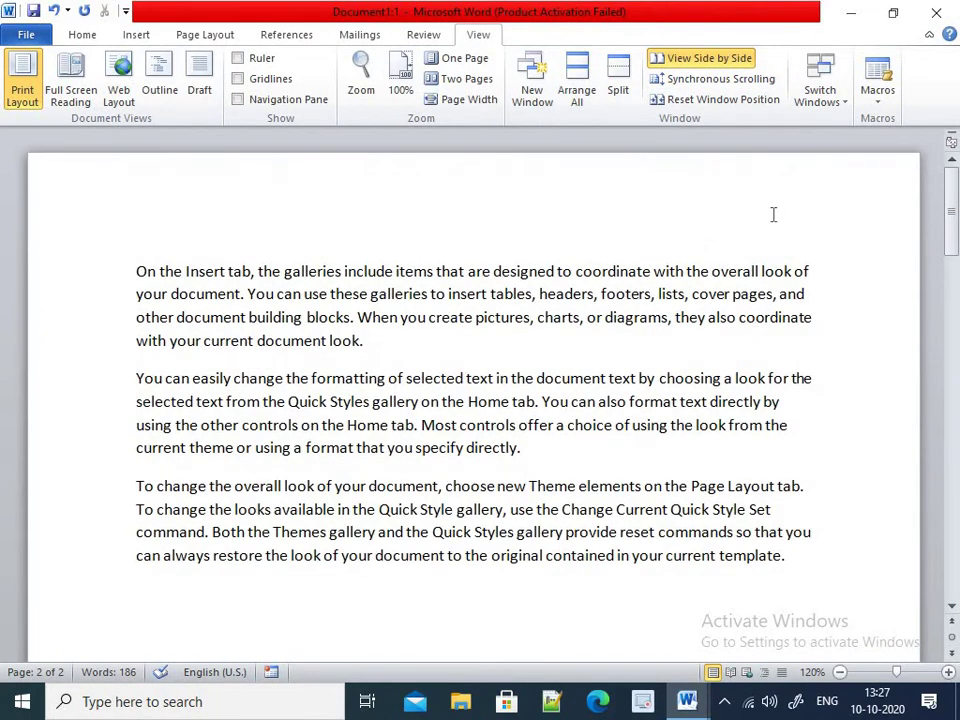
pyautogui.click(760, 99)
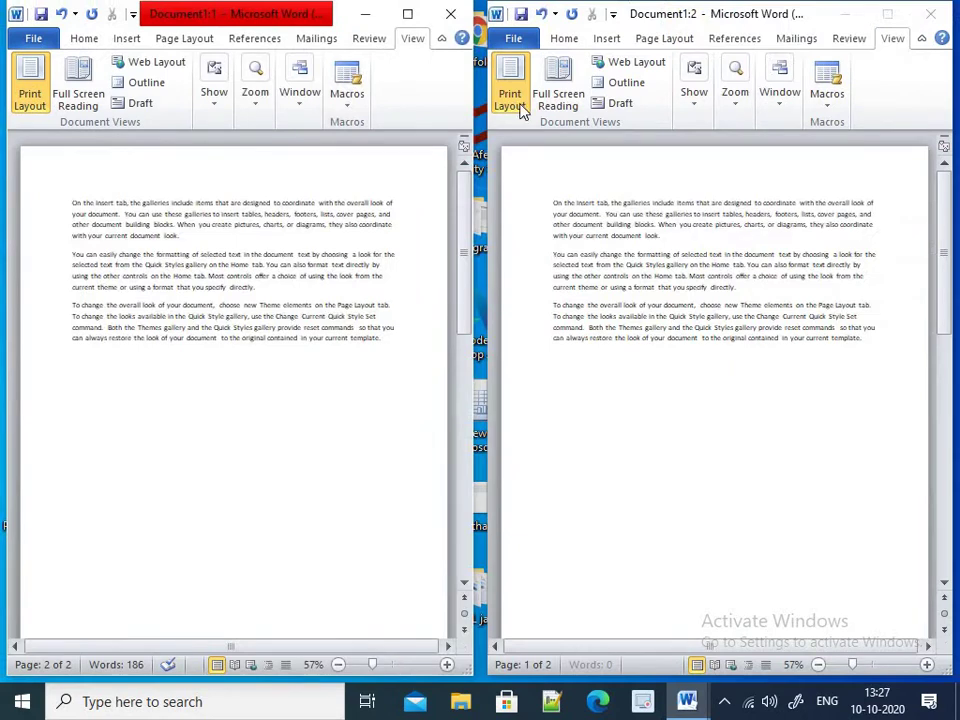
pyautogui.scroll(-1, 300, 334)
pyautogui.scroll(1, 390, 302)
pyautogui.click(407, 14)
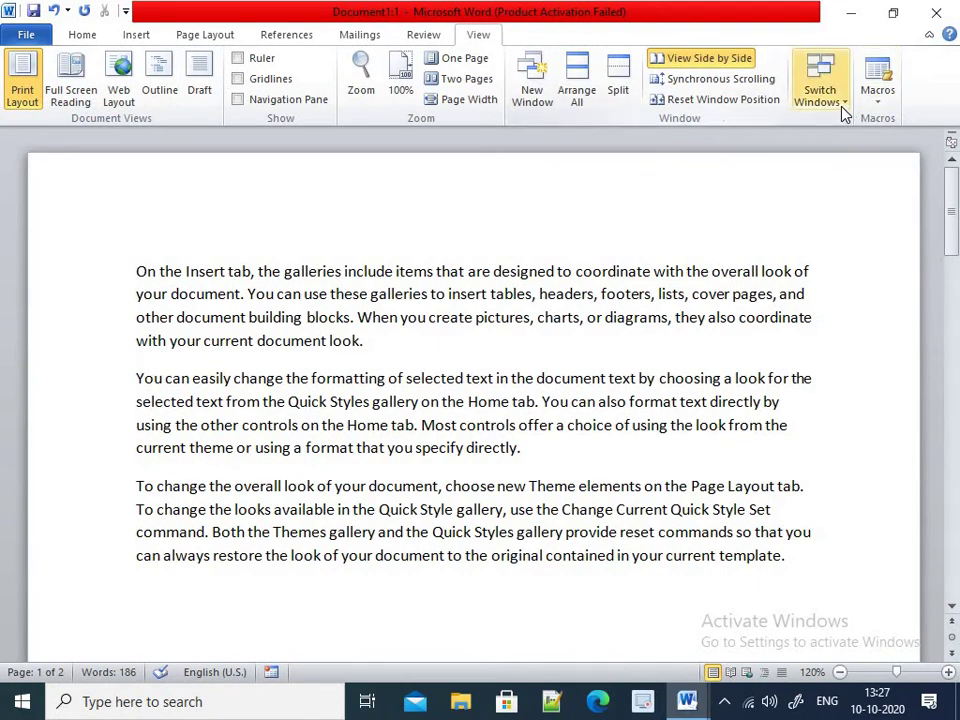
# - Open and maximize a third window, Document1:3, then switch back to Document1:1
pyautogui.click(538, 88)
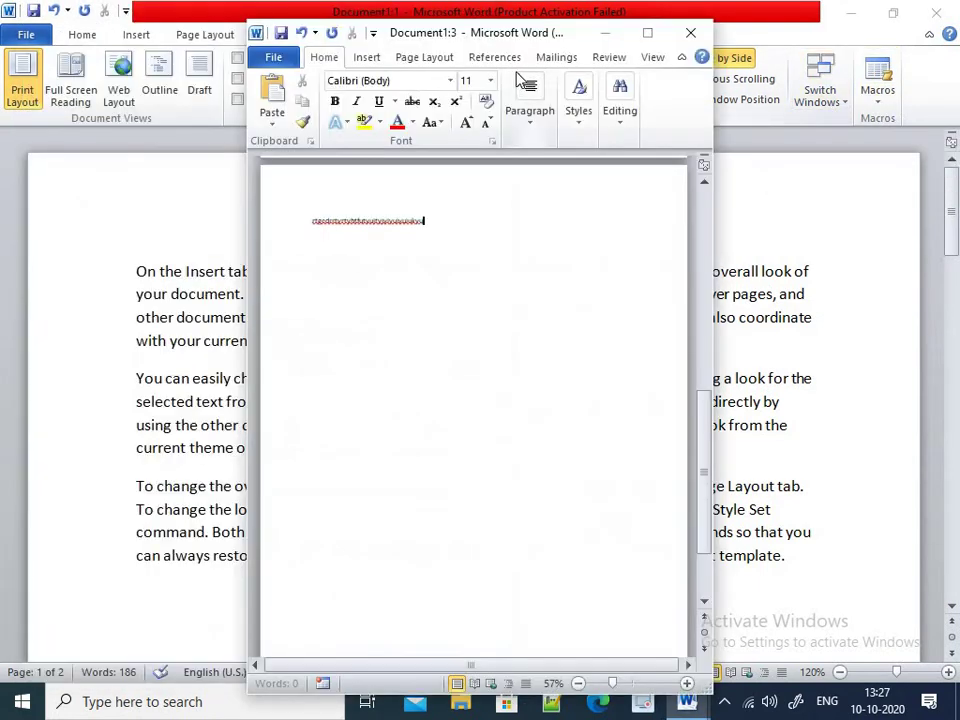
pyautogui.click(647, 32)
pyautogui.click(478, 34)
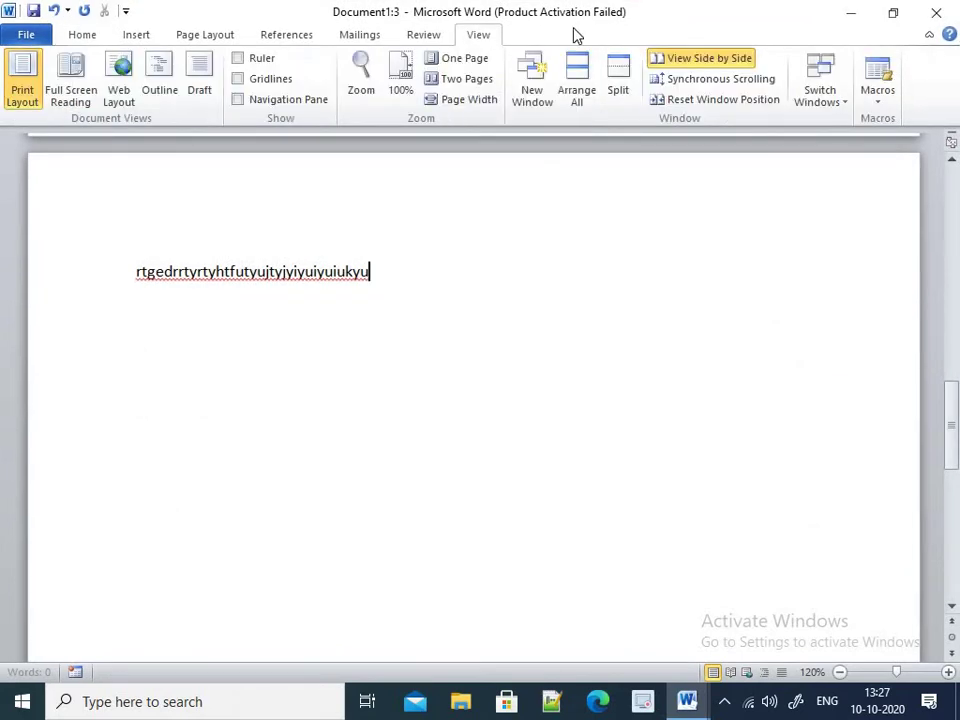
pyautogui.click(809, 103)
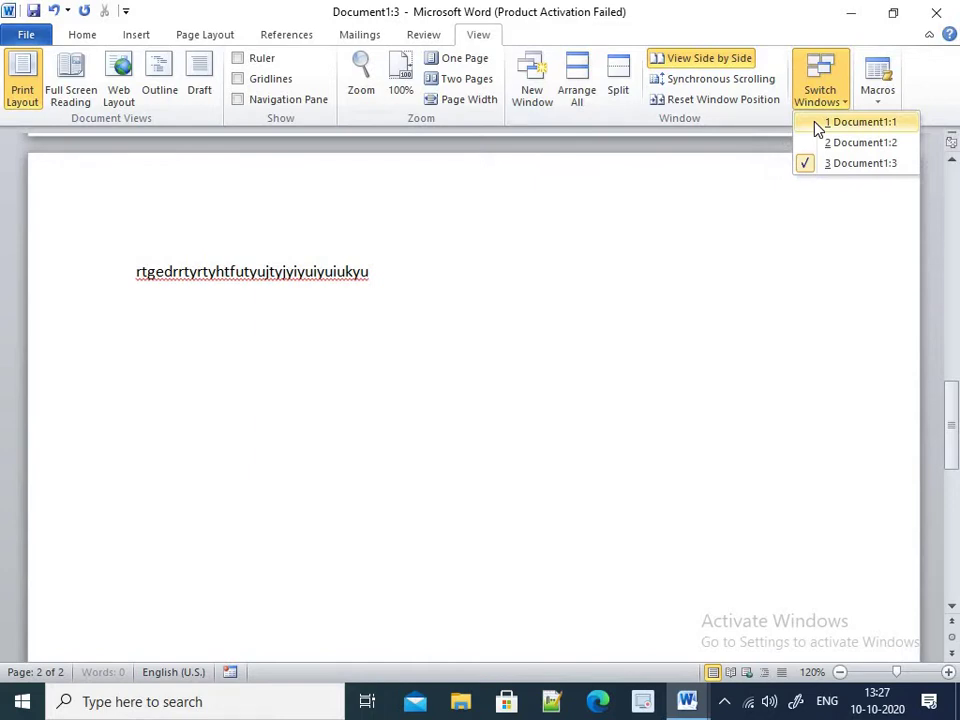
pyautogui.click(818, 125)
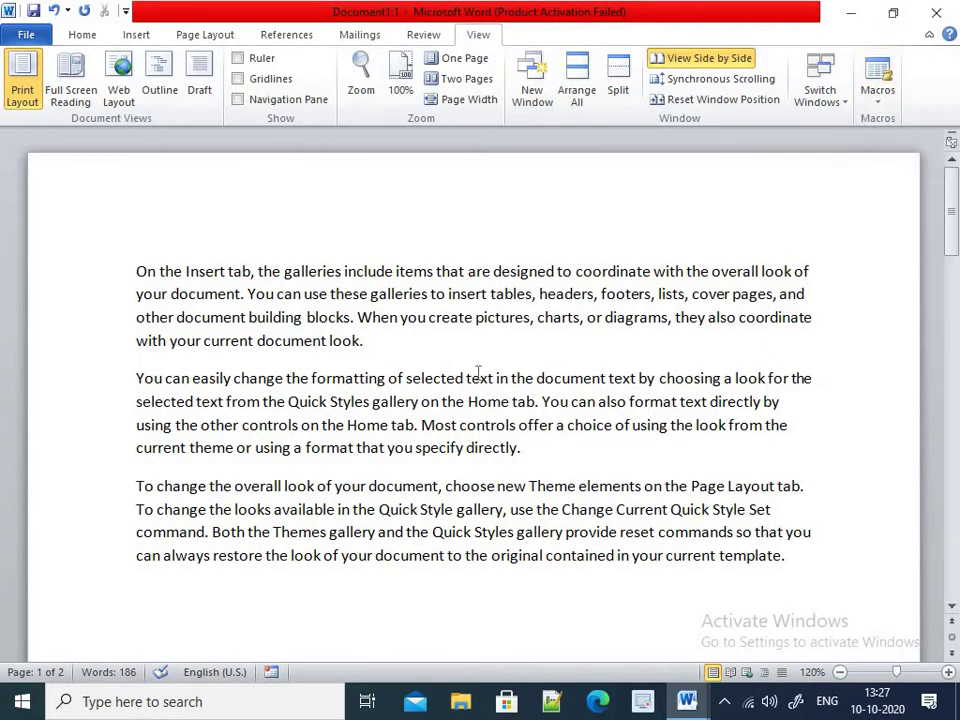
pyautogui.scroll(-2, 478, 372)
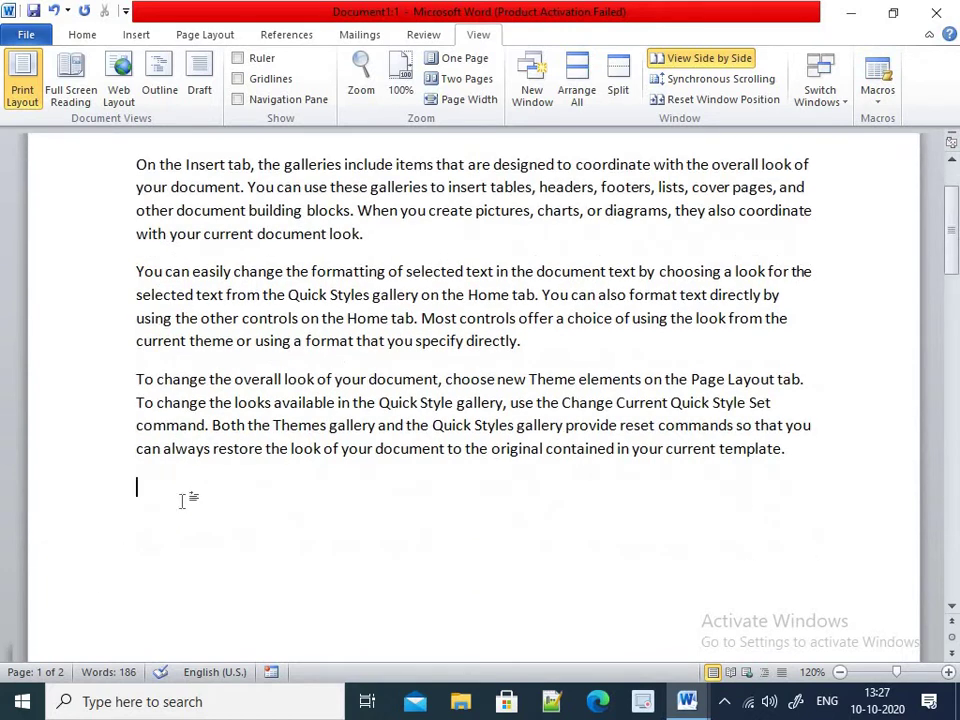
# - Glance at the Macros menu, then select all three paragraphs and then just the first
pyautogui.click(886, 106)
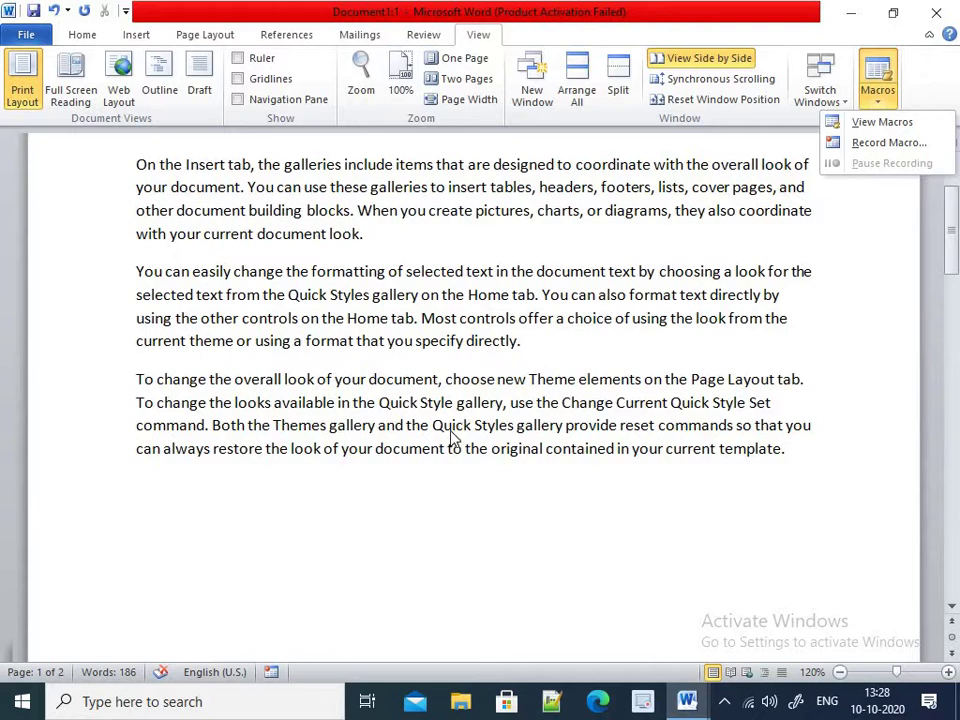
pyautogui.click(535, 295)
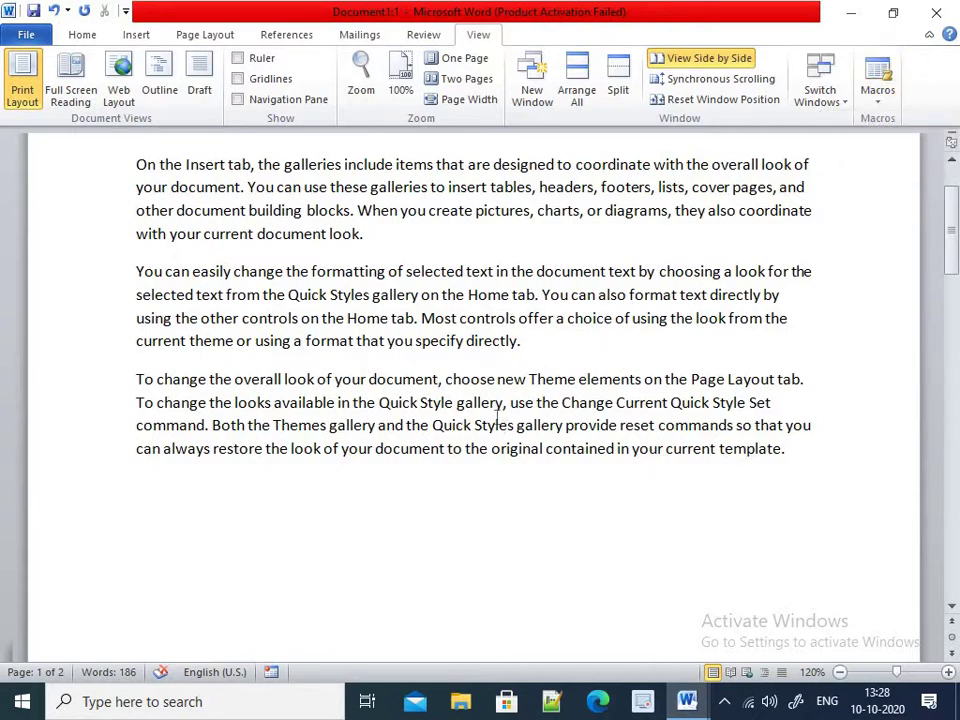
pyautogui.scroll(2, 150, 290)
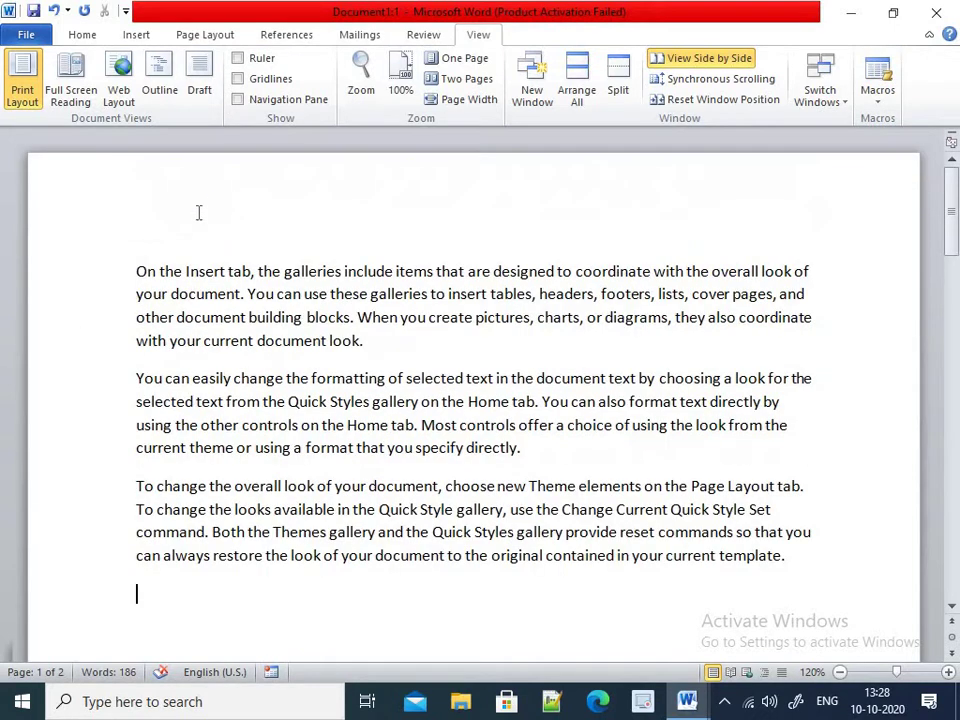
pyautogui.moveTo(130, 272); pyautogui.dragTo(797, 572)
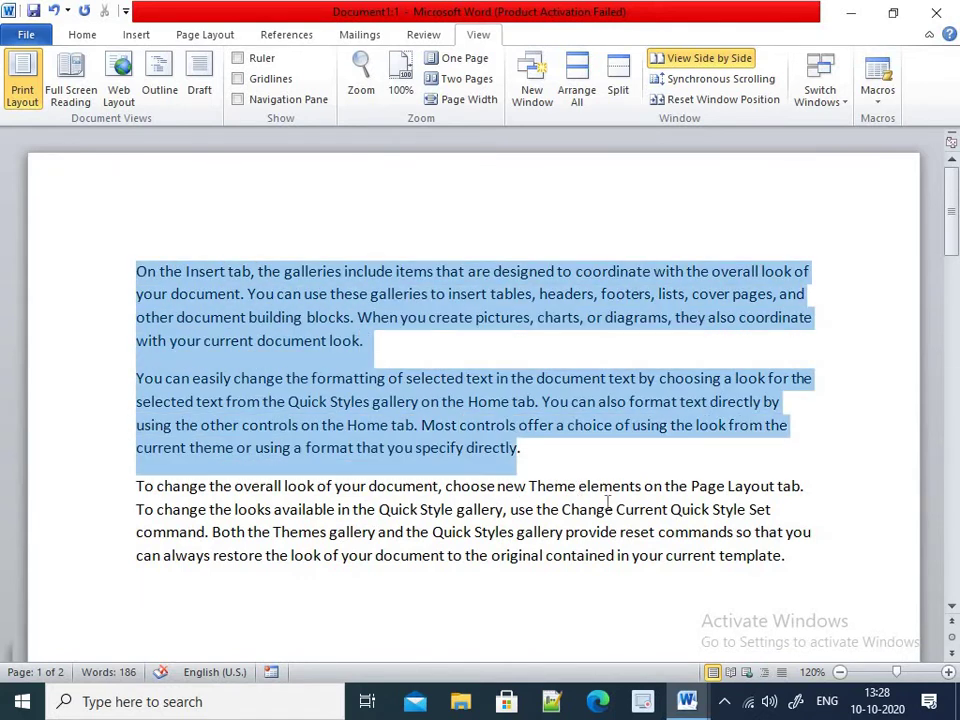
pyautogui.click(390, 378)
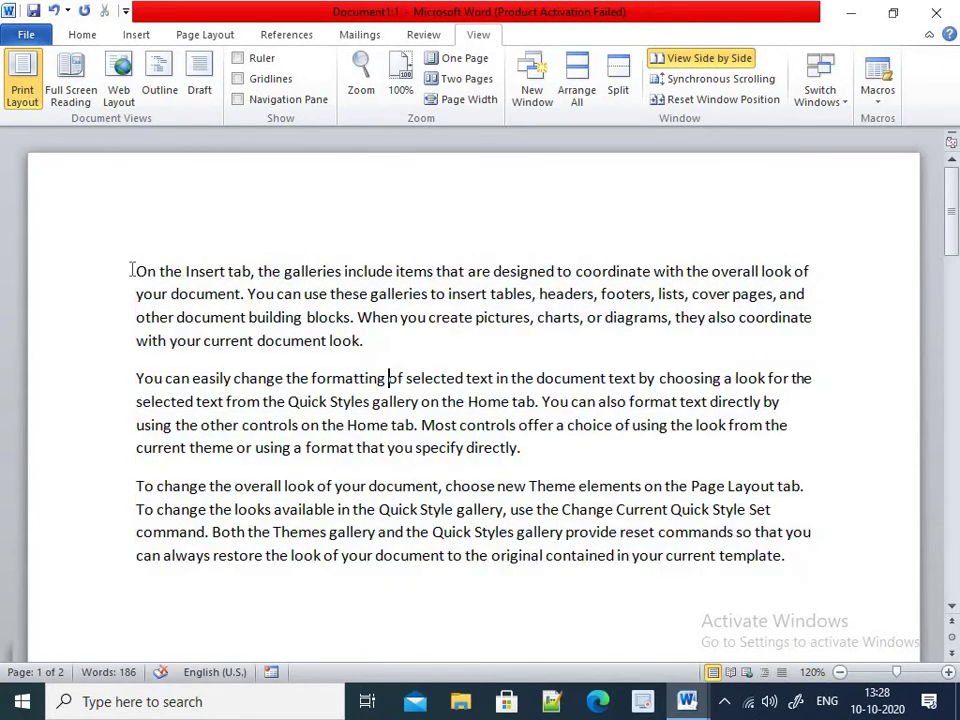
pyautogui.moveTo(133, 272); pyautogui.dragTo(422, 366)
pyautogui.hotkey('ctrl', 'c')
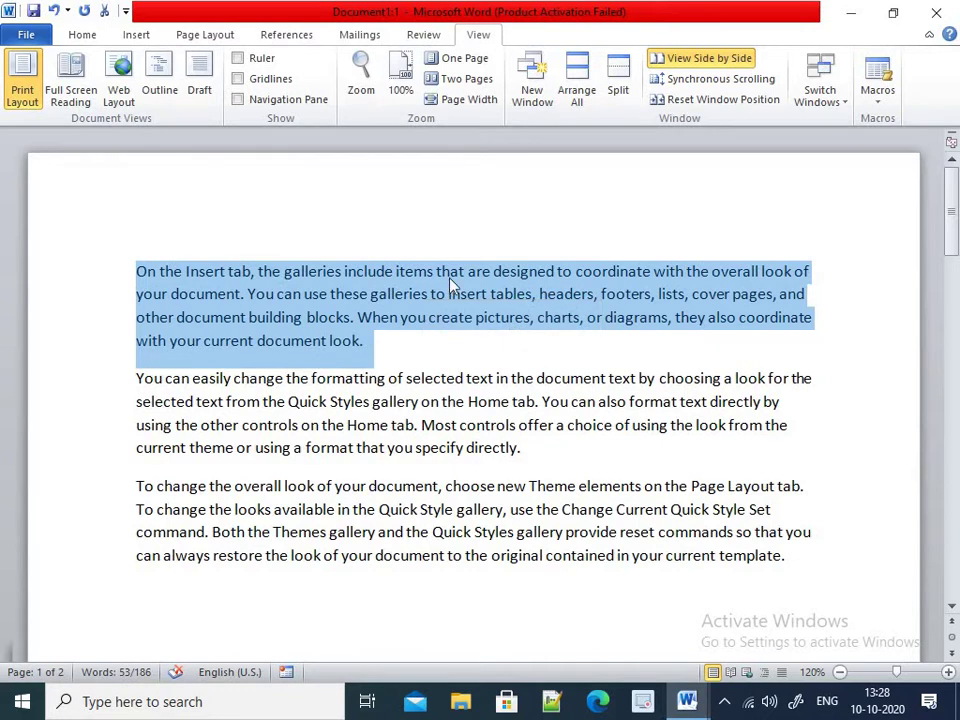
# - Delete all document text with Ctrl+A and Delete, then show the Macros drop-down
pyautogui.hotkey('ctrl', 'a')
pyautogui.press('Delete')
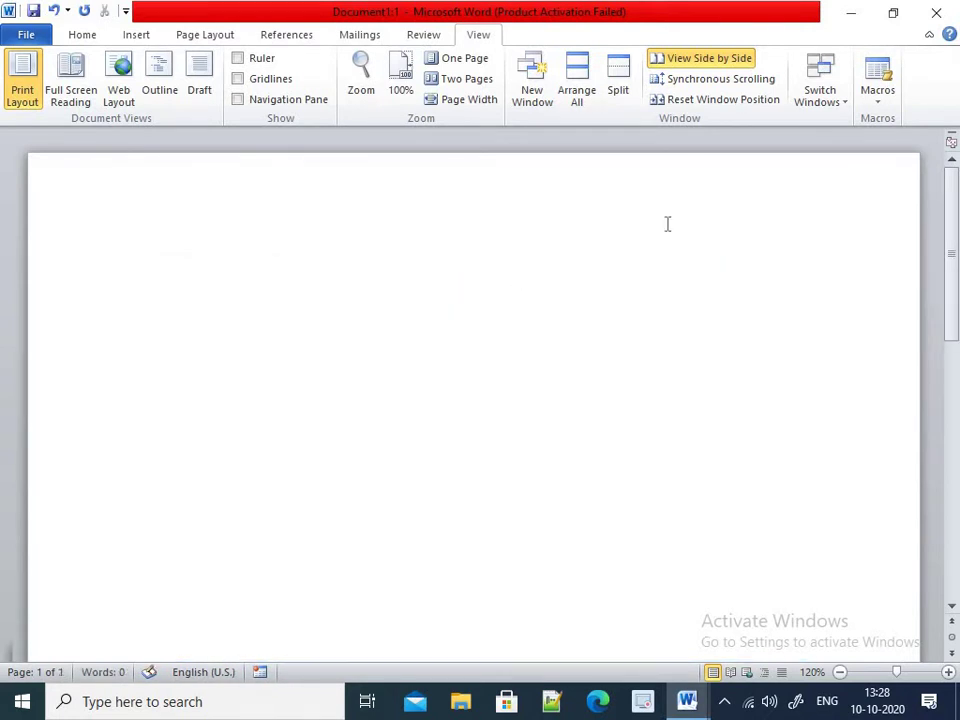
pyautogui.click(880, 92)
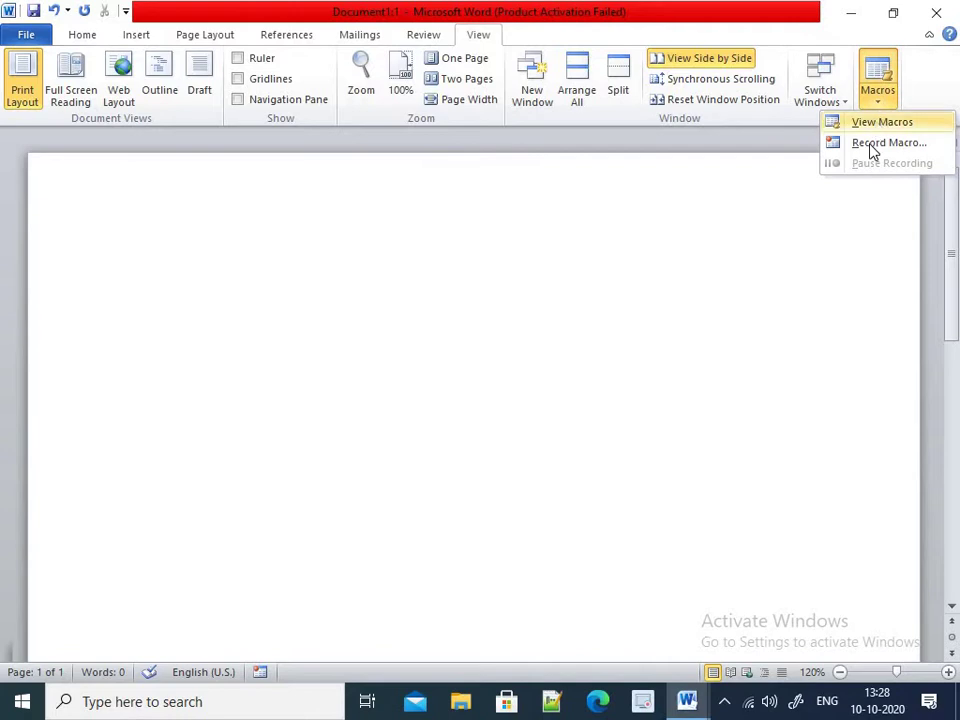
# - Record Macro6 pasting the Insert-tab paragraph with Ctrl+V, stop recording, then delete the paragraph
pyautogui.click(872, 147)
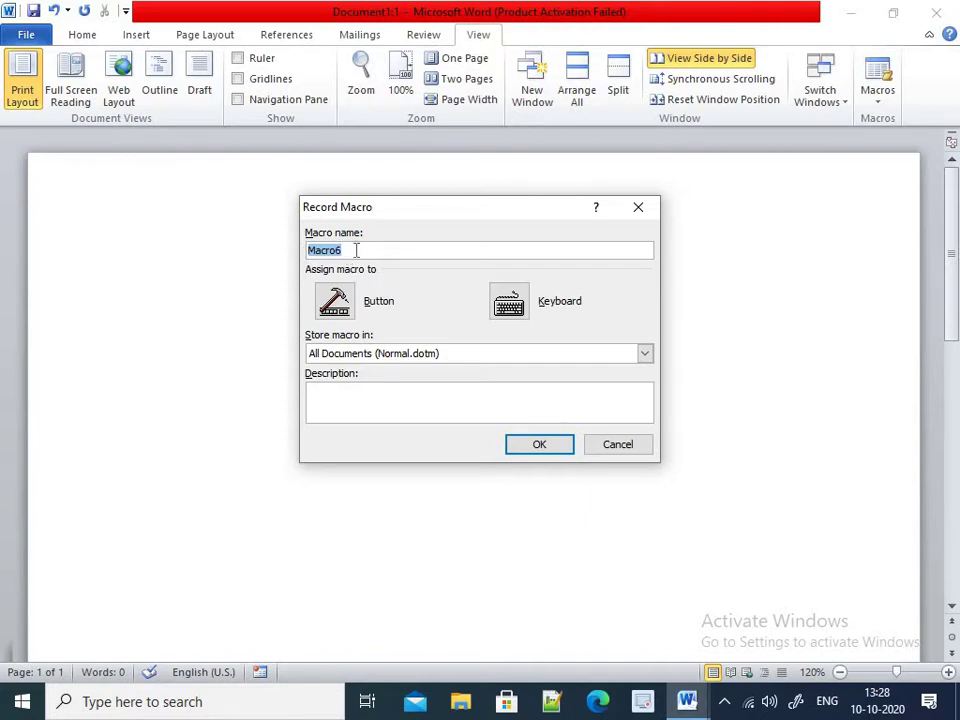
pyautogui.click(538, 444)
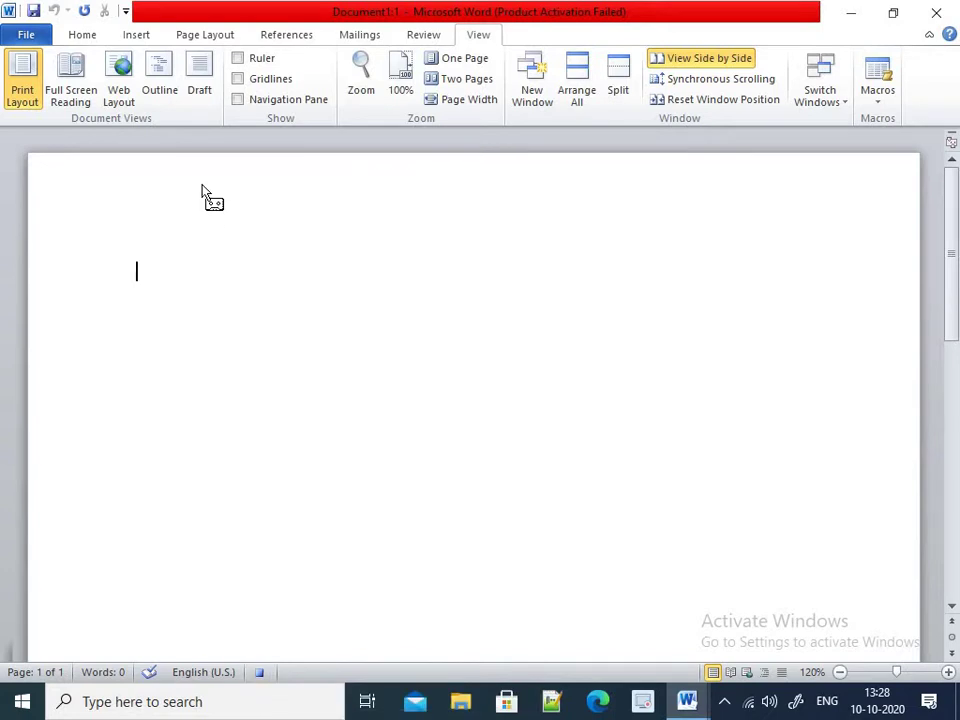
pyautogui.hotkey('ctrl', 'v')
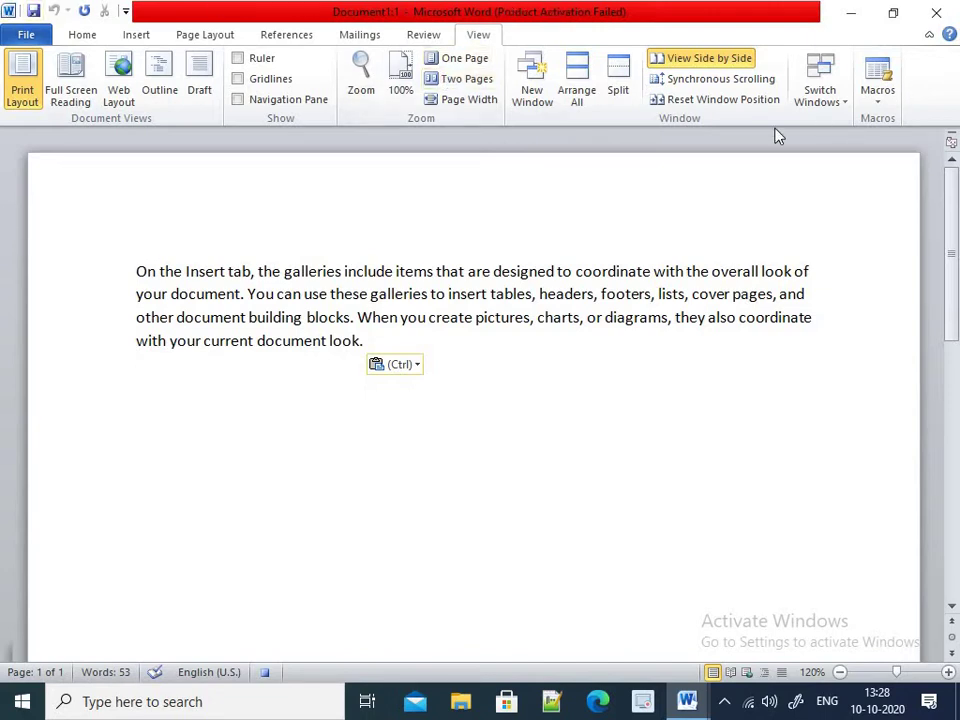
pyautogui.click(877, 92)
pyautogui.click(858, 148)
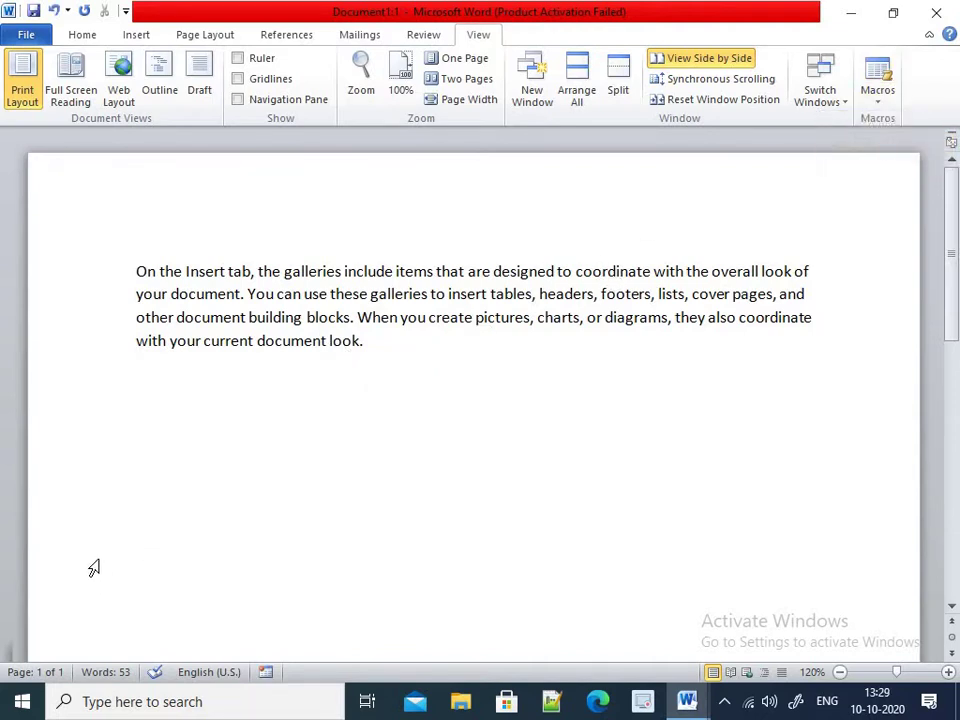
pyautogui.moveTo(135, 262); pyautogui.dragTo(394, 413)
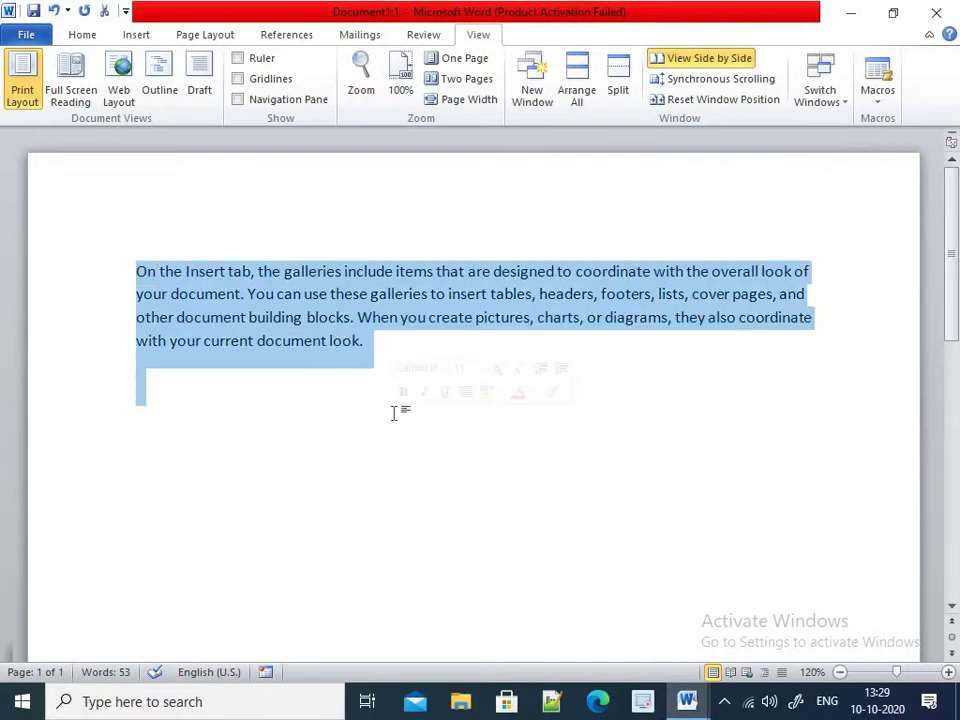
pyautogui.press('Delete')
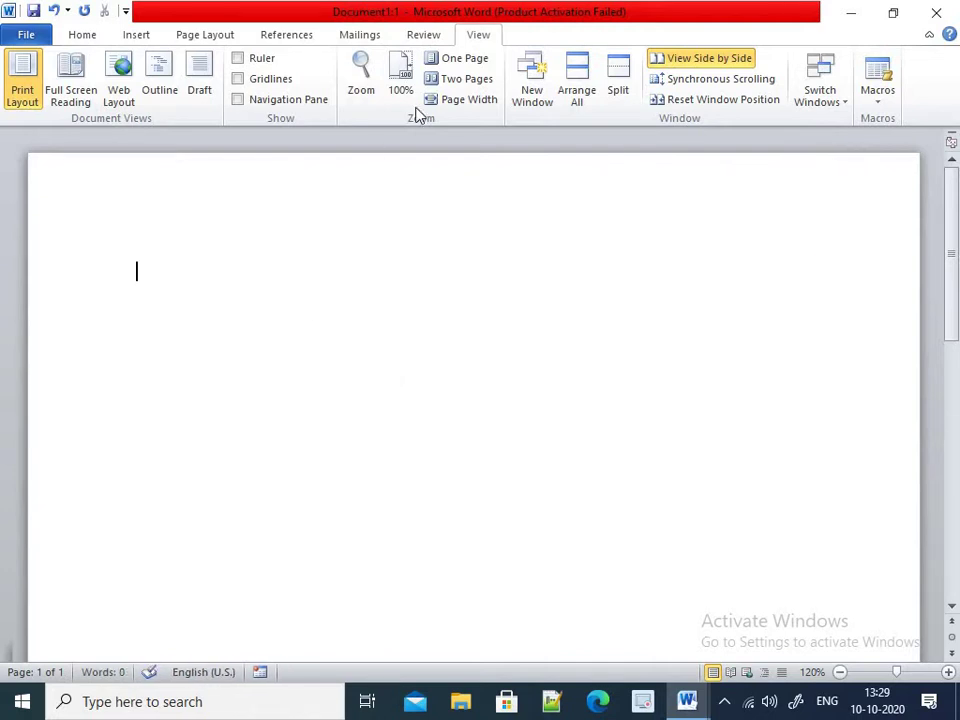
# - Run Macro6 from View Macros to restore the paragraph, then close both side-by-side windows
pyautogui.click(889, 100)
pyautogui.click(880, 123)
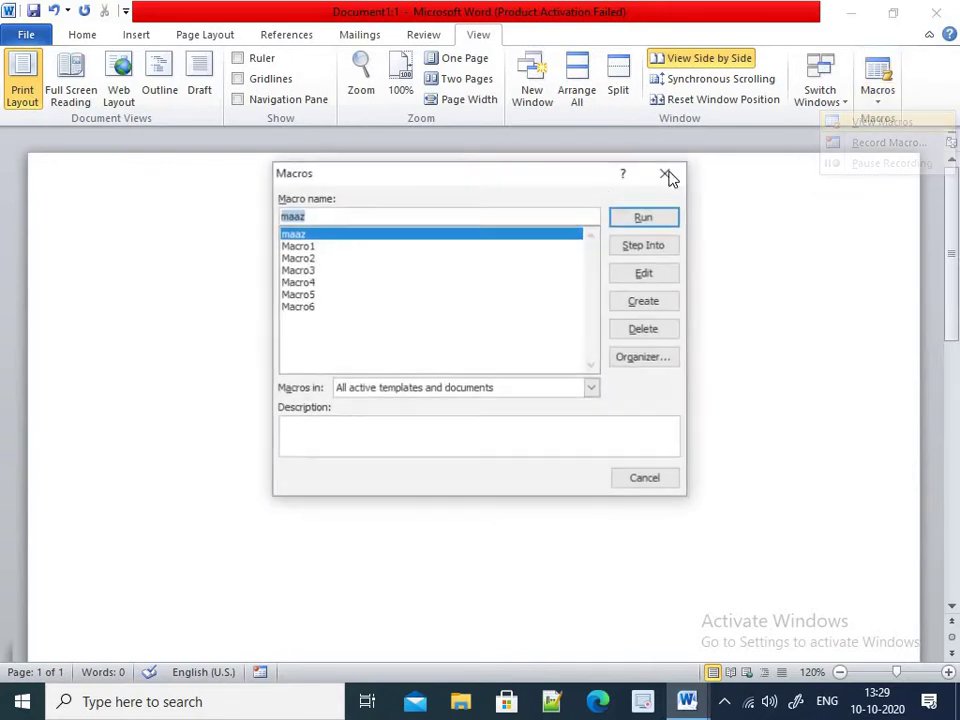
pyautogui.click(288, 308)
pyautogui.click(624, 217)
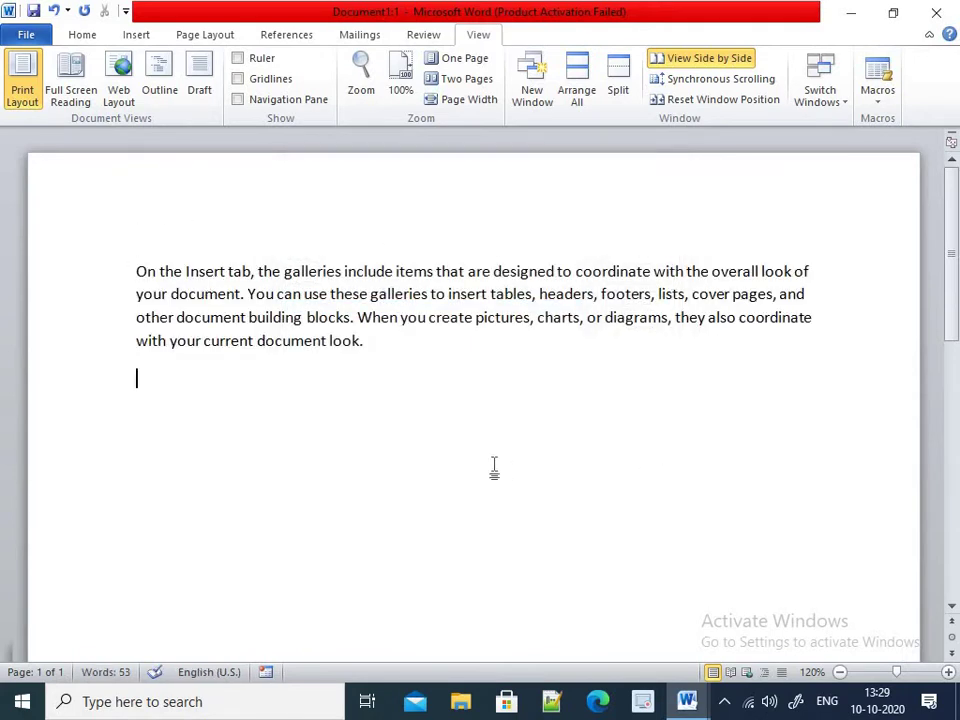
pyautogui.click(936, 14)
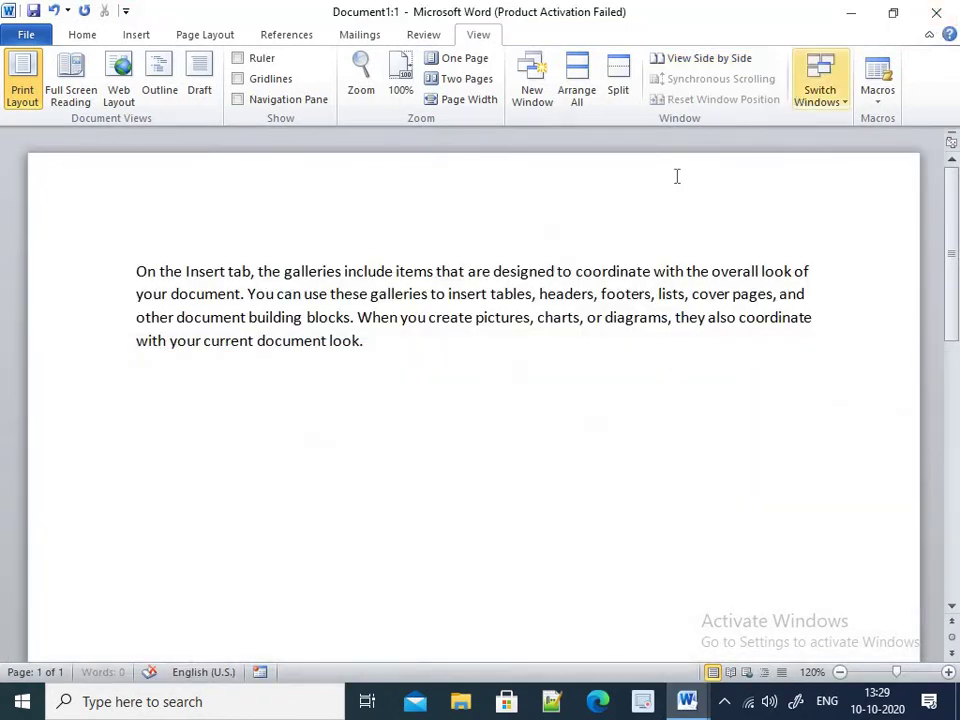
pyautogui.click(936, 12)
# - Quit Word without saving, then relaunch Microsoft Word 2010 from Start search and maximize it
pyautogui.click(945, 12)
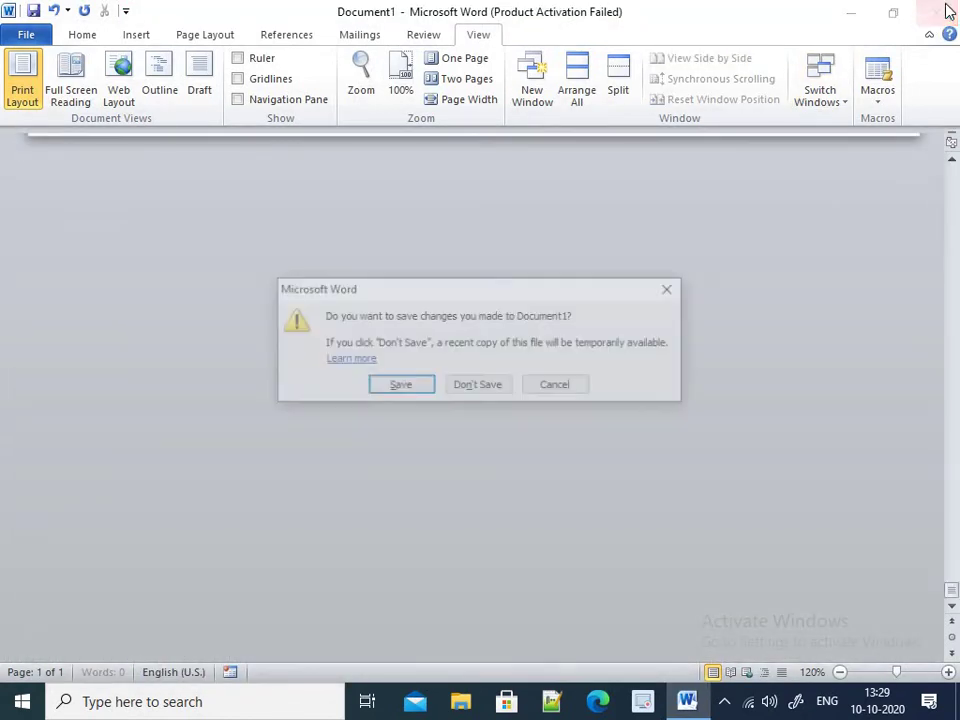
pyautogui.click(479, 387)
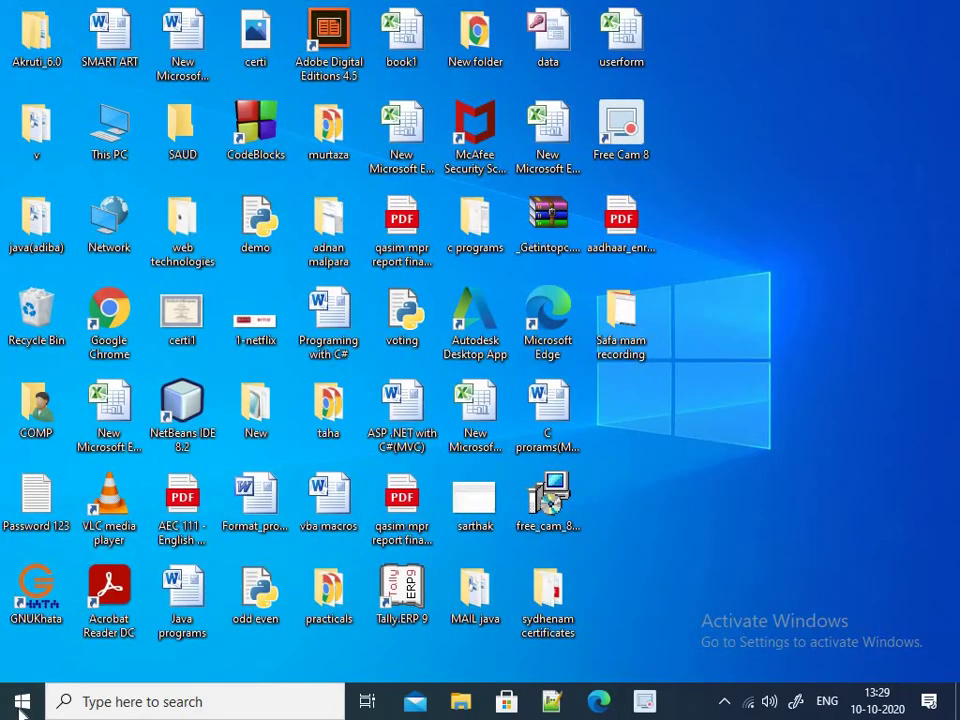
pyautogui.click(22, 706)
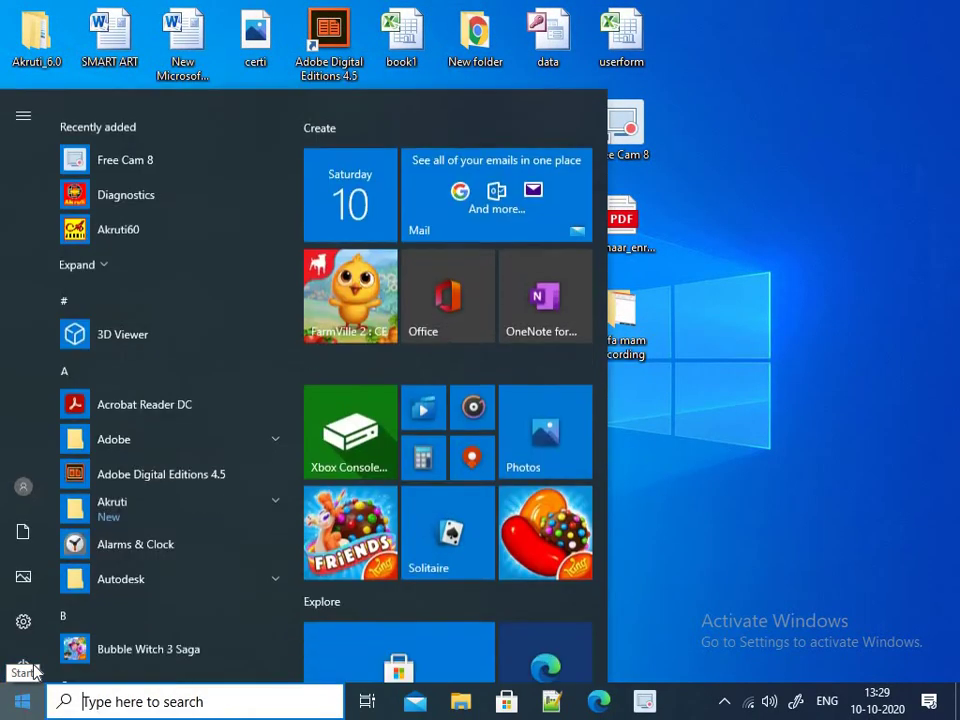
pyautogui.write('w')
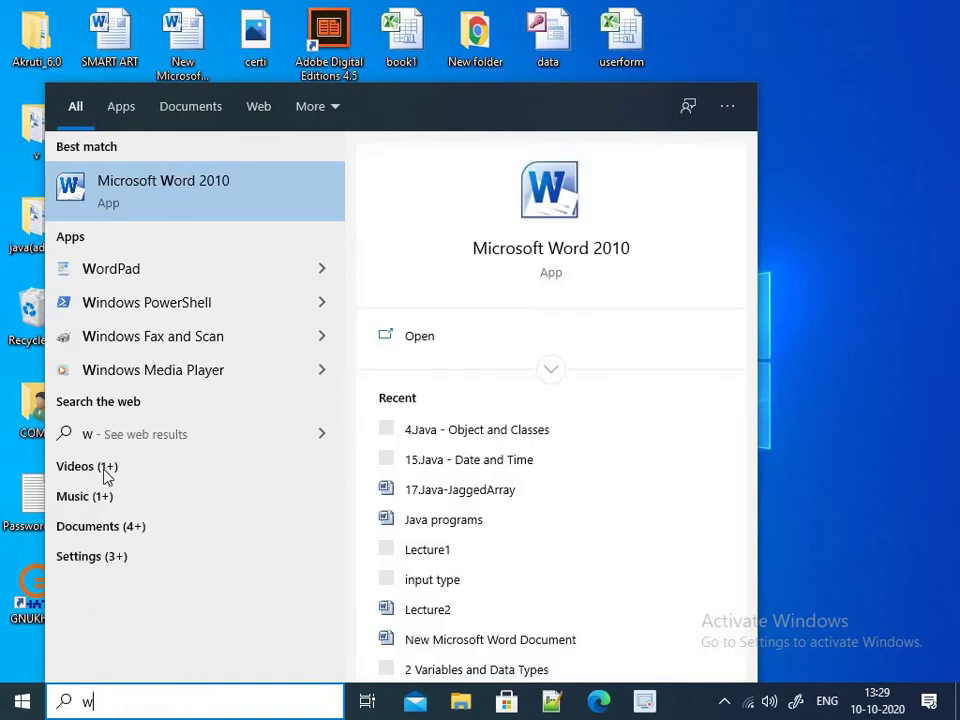
pyautogui.click(231, 200)
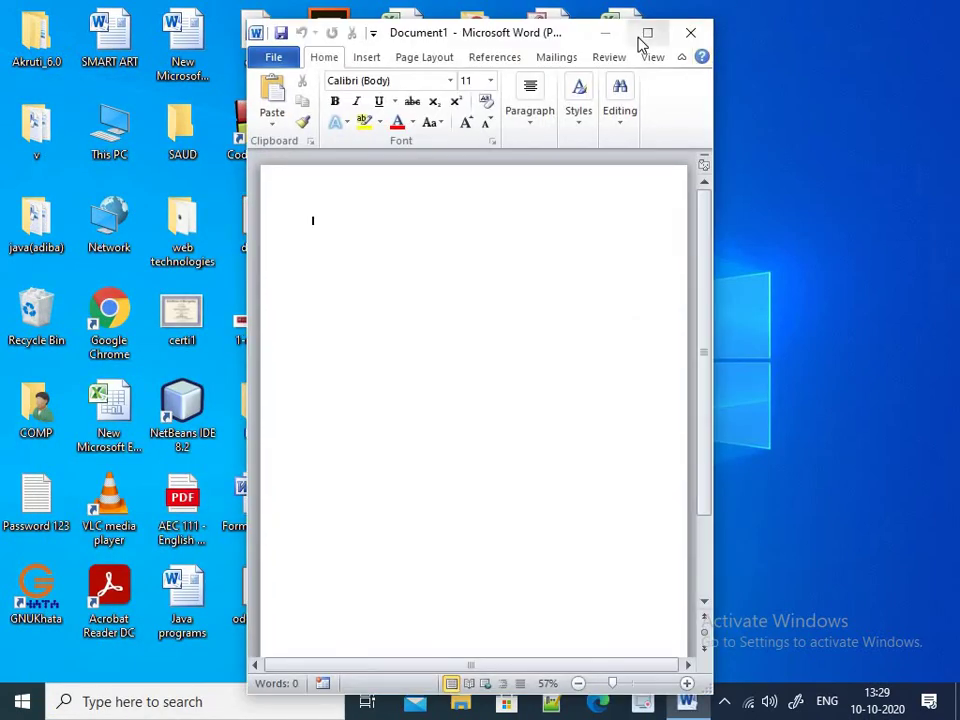
pyautogui.click(639, 38)
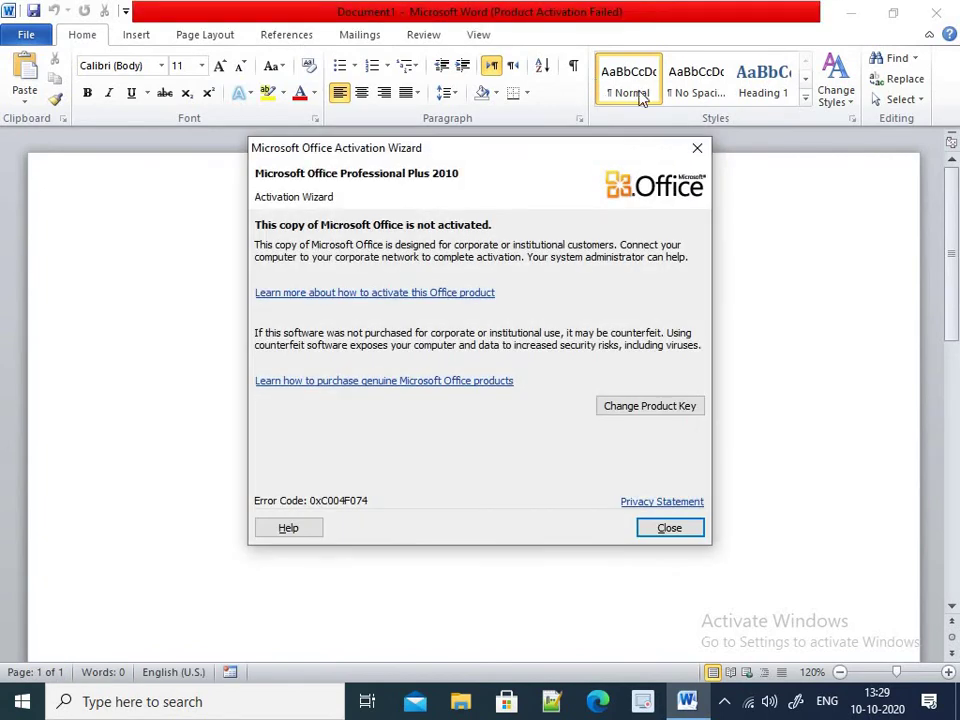
# - Dismiss the Activation Wizard and run Macro6 from View Macros to insert its paragraph
pyautogui.click(697, 150)
pyautogui.click(482, 35)
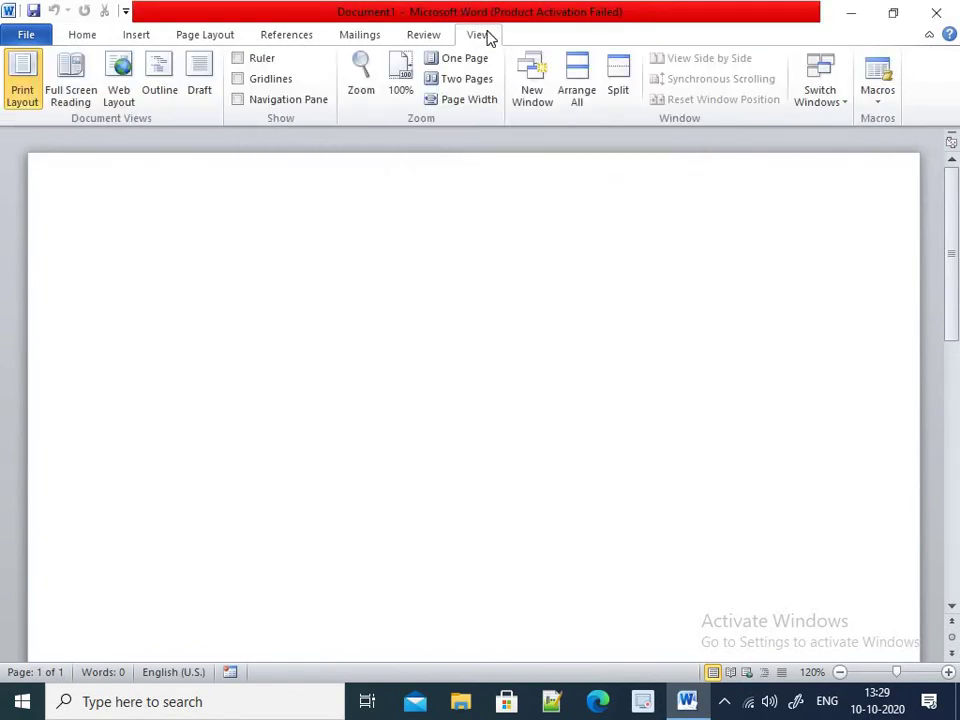
pyautogui.click(882, 100)
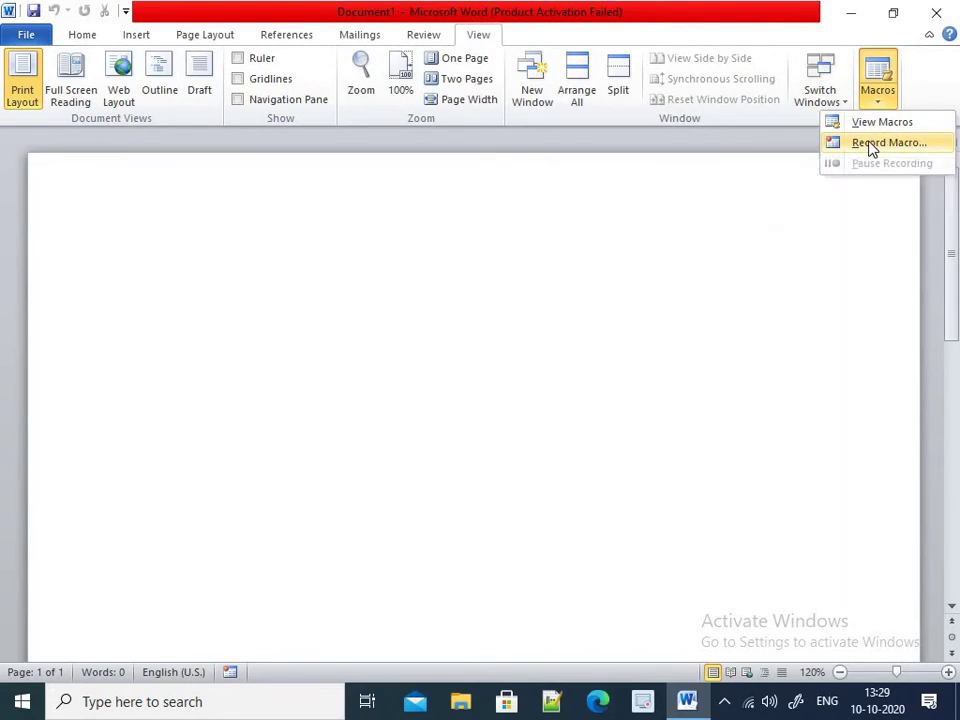
pyautogui.click(864, 123)
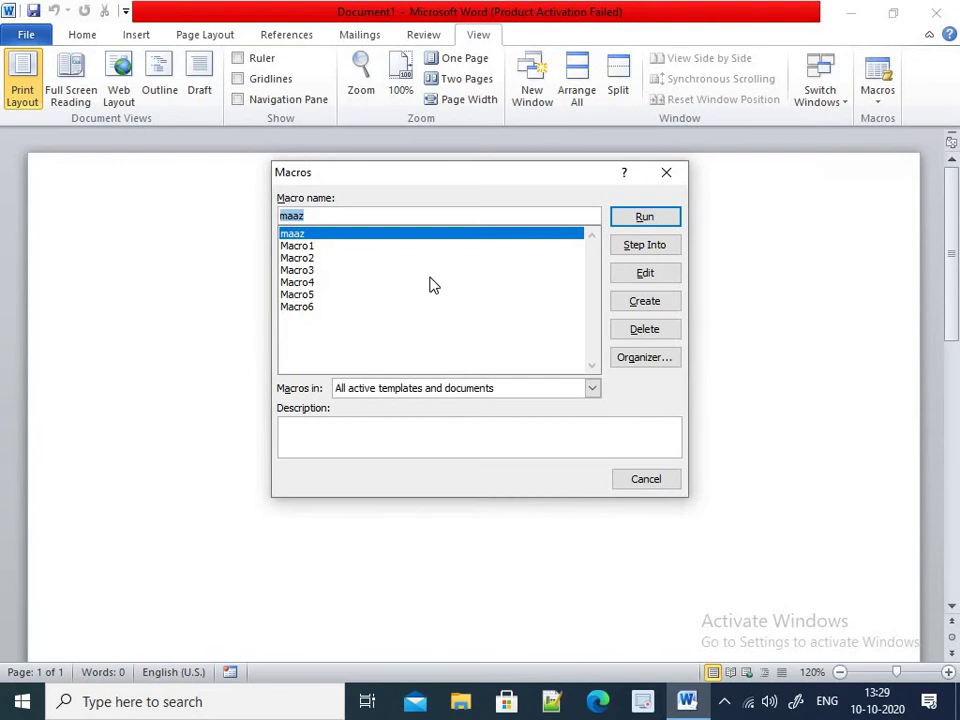
pyautogui.click(360, 307)
pyautogui.click(652, 216)
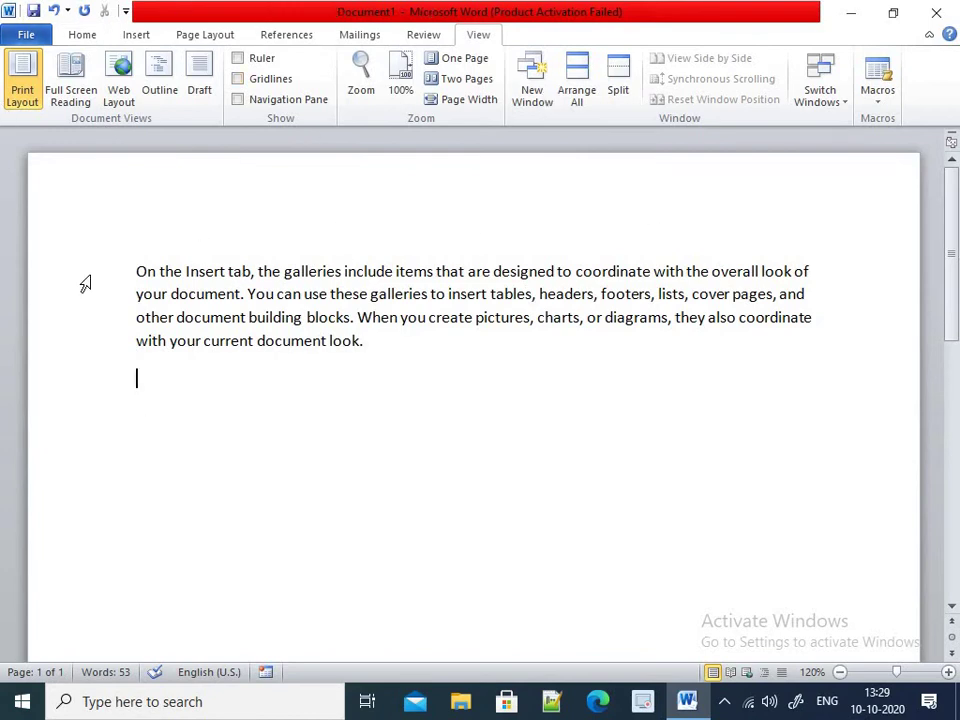
# - Start recording Macro7 and type lines 'gnhgfjghj jhgikghjghb', 'hbjnfgvhjgvb' and 'hjbfhvgjghvbj'
pyautogui.click(880, 108)
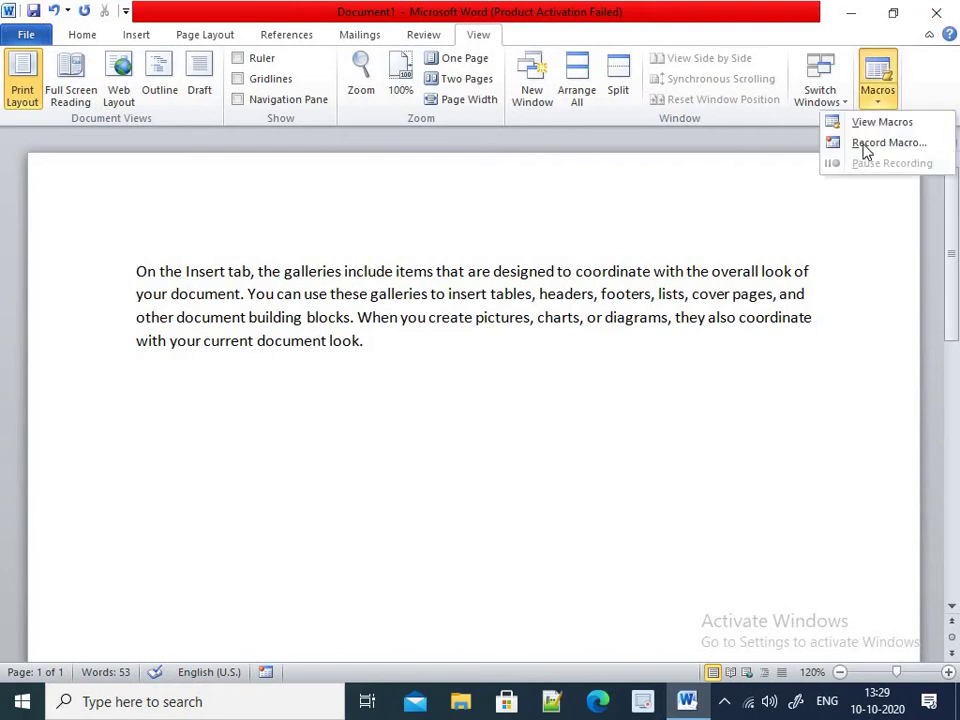
pyautogui.click(866, 148)
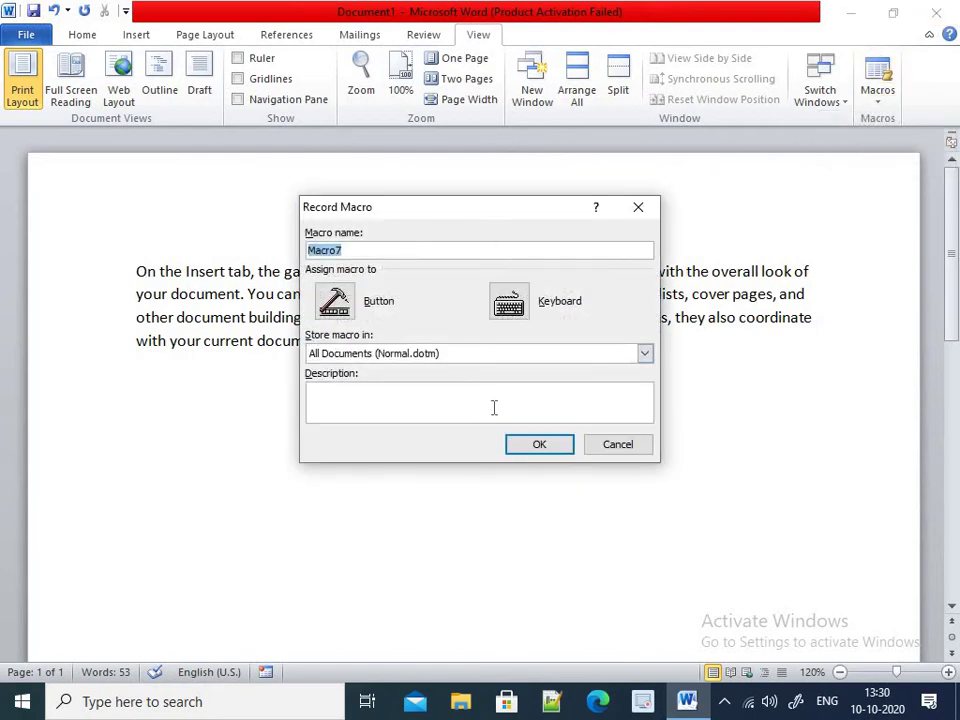
pyautogui.click(567, 447)
pyautogui.write('g')
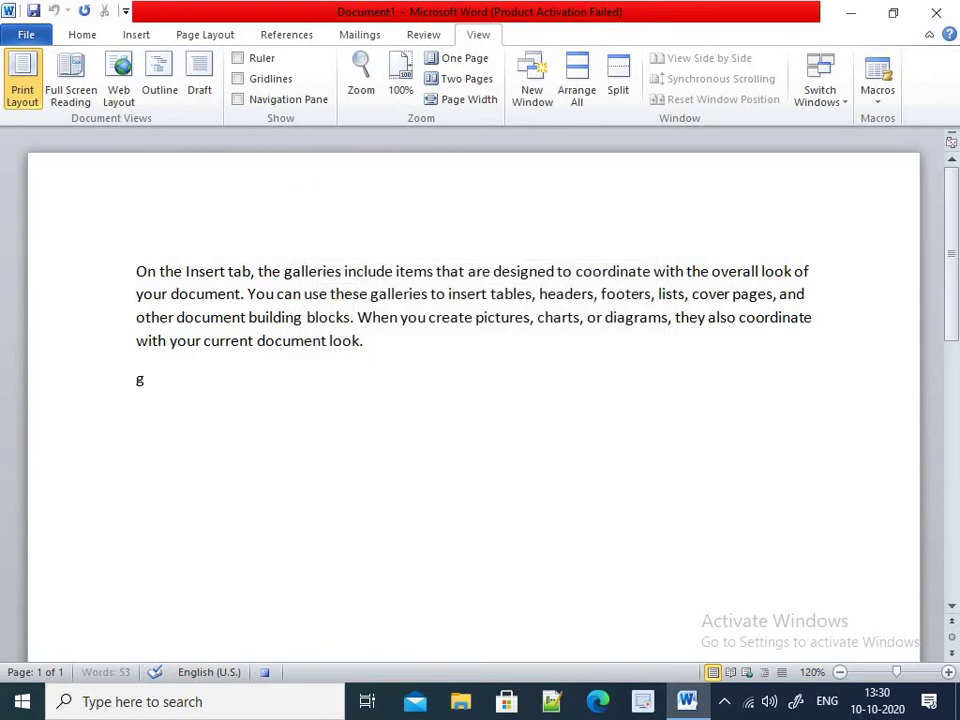
pyautogui.write('nhgfjghj ')
pyautogui.write('jhgikghjghb')
pyautogui.press('Return')
pyautogui.write('h')
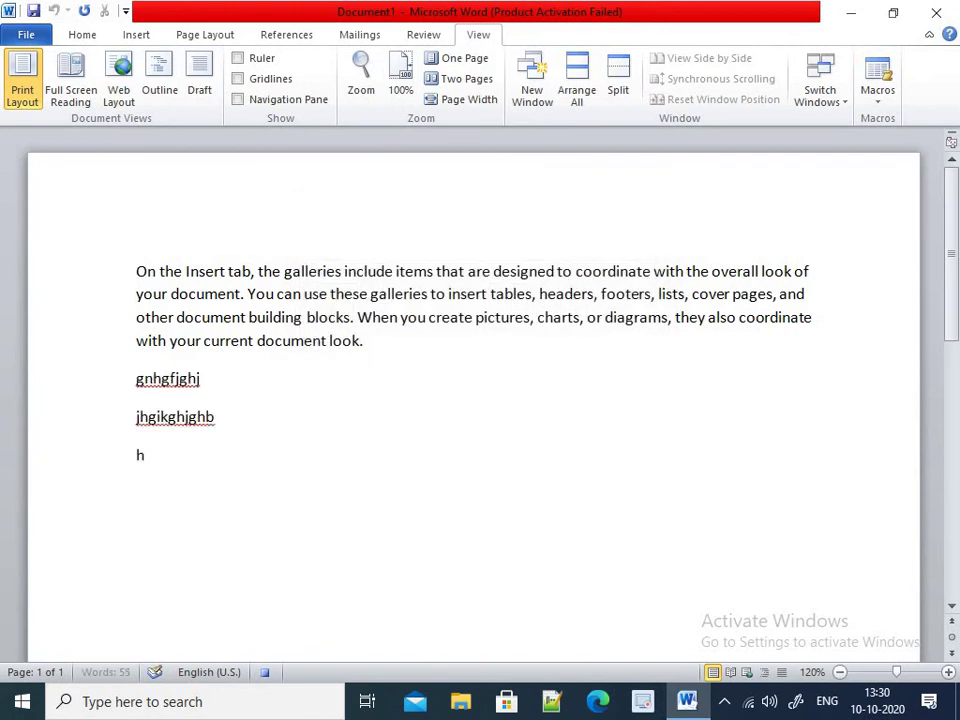
pyautogui.write('bjnfgvhjgvb')
pyautogui.press('Return')
pyautogui.write('hjbfhvgjghvbj')
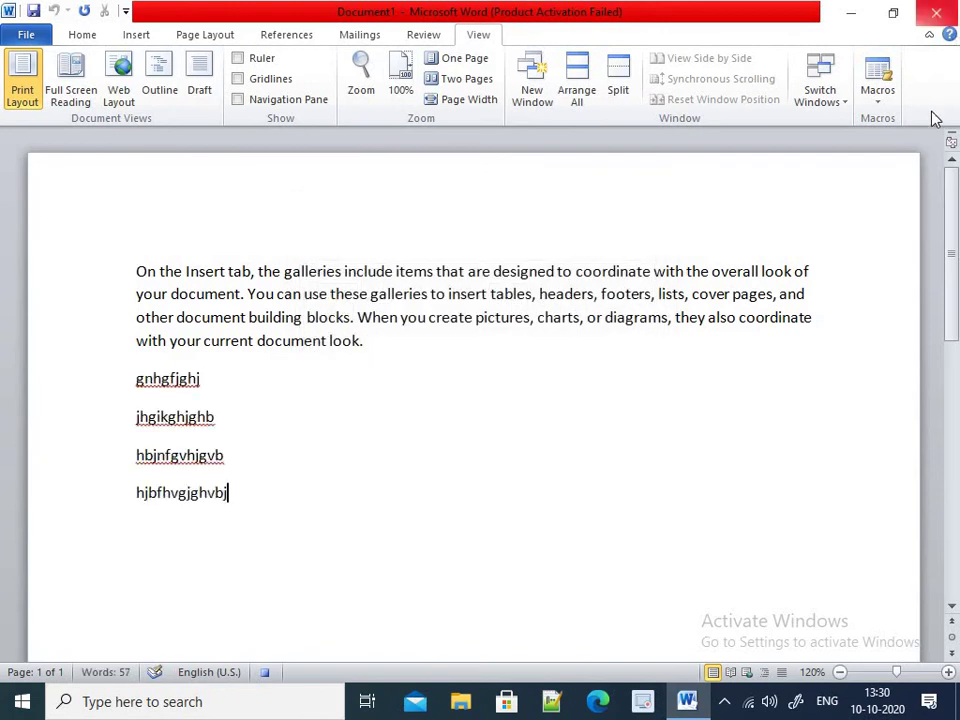
# - Stop the macro recording, then select and delete all text to empty the page
pyautogui.click(885, 105)
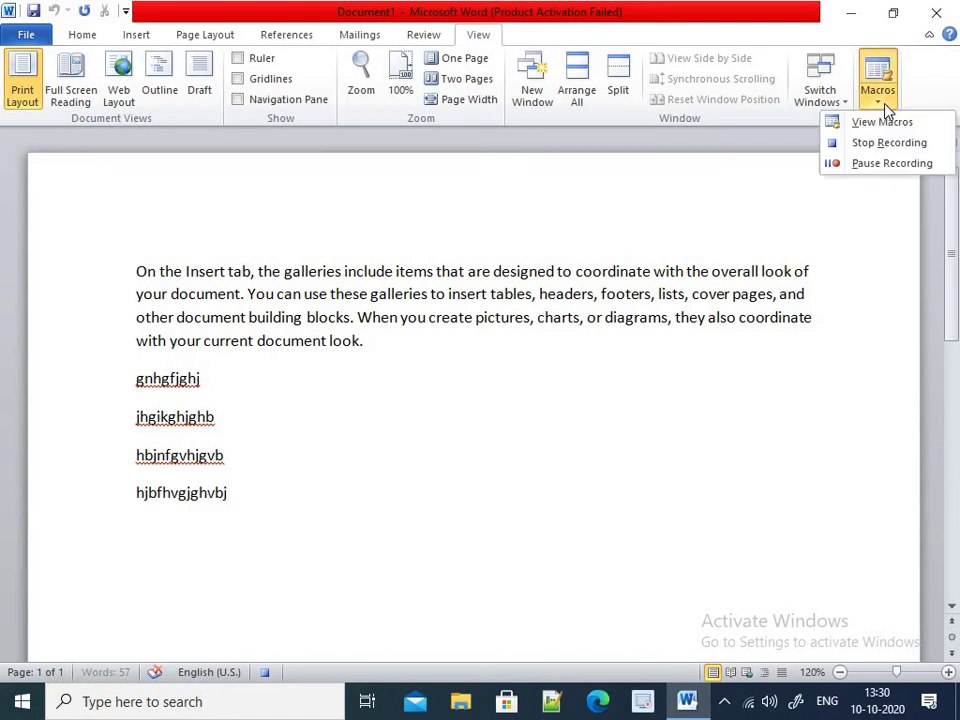
pyautogui.click(846, 141)
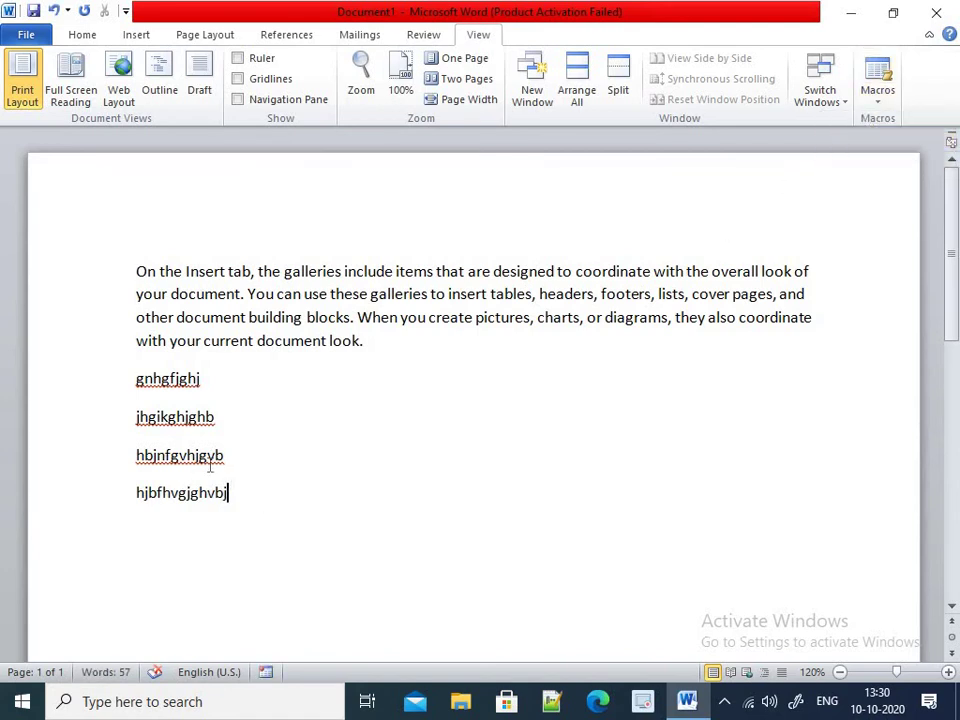
pyautogui.hotkey('ctrl', 'a')
pyautogui.press('Delete')
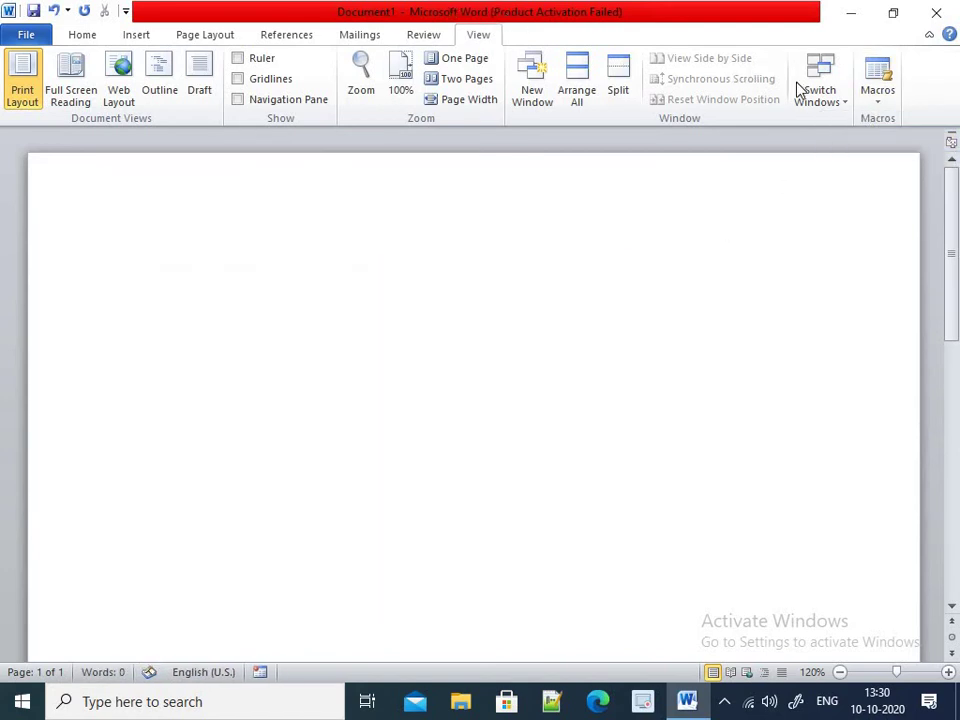
pyautogui.click(882, 100)
# - Run Macro7 from the macro list to put its recorded lines back on the page
pyautogui.click(874, 130)
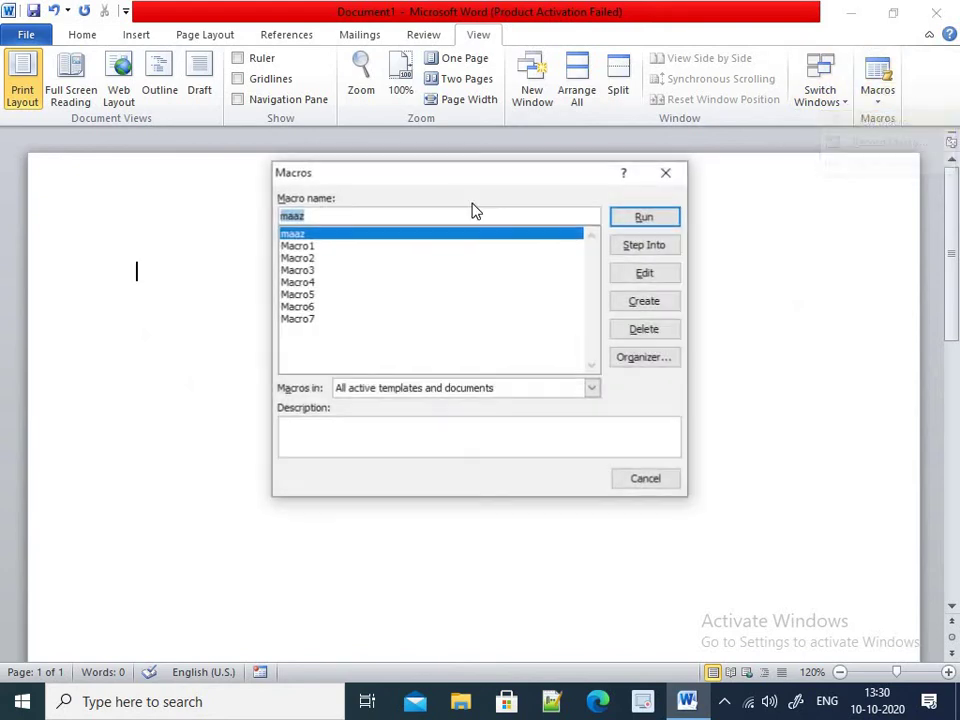
pyautogui.click(303, 319)
pyautogui.click(643, 216)
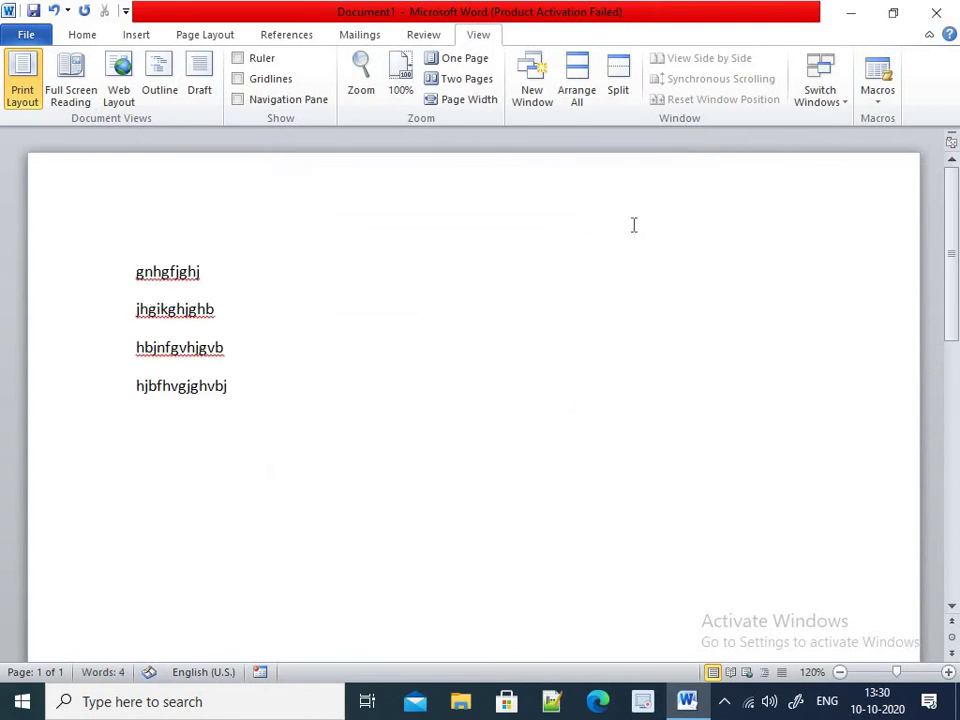